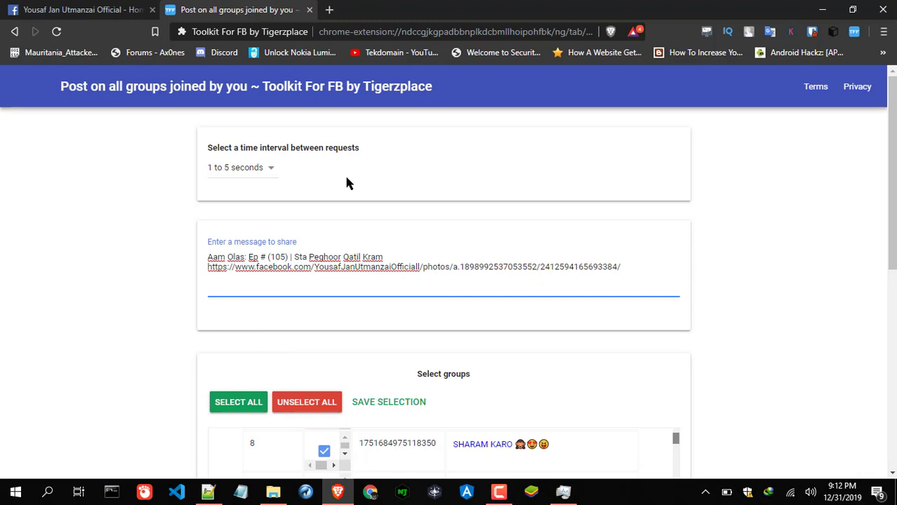
- Start a new line after the Facebook photo link in the Ep # (105) message
scroll(254, 315, down, 1)
scroll(295, 223, up, 1)
key(ctrl+a)
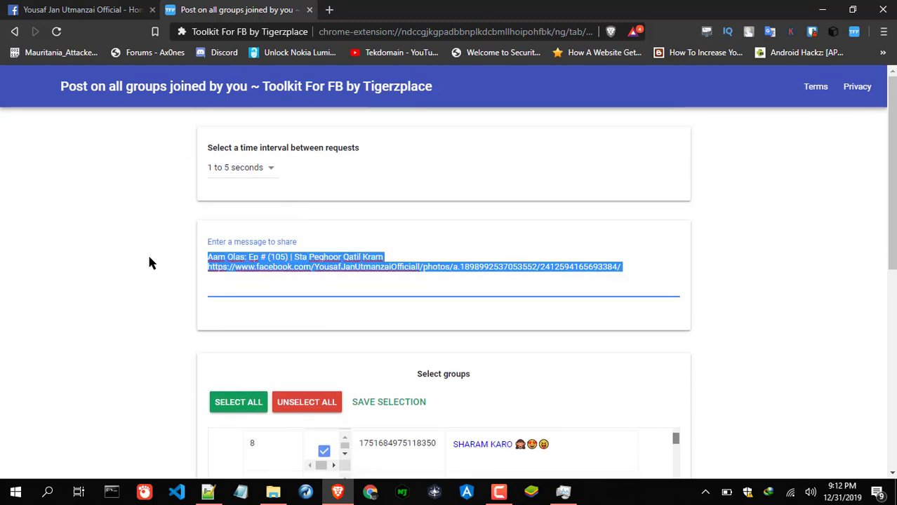
click(627, 272)
key(Return)
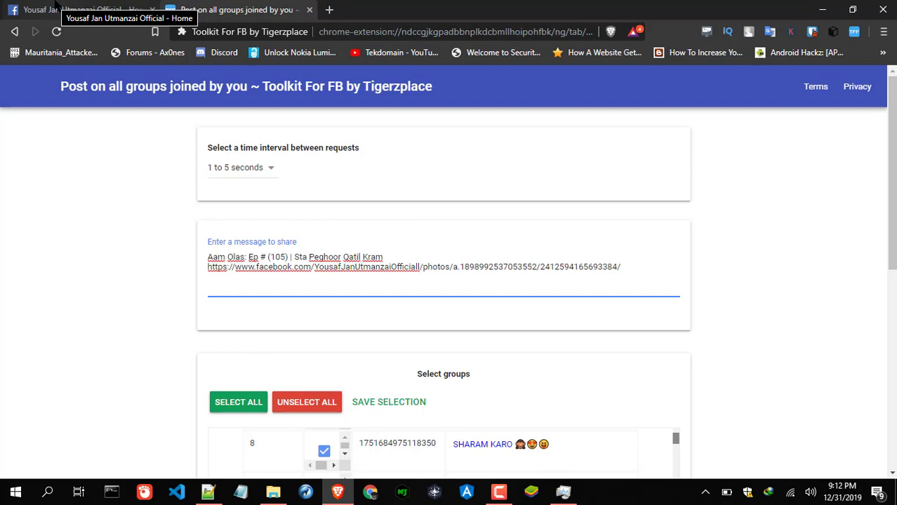
- Find the Aam Olas: Ep # (107) | Shall Kigi Naa post on Facebook and right-click its timestamp
click(104, 8)
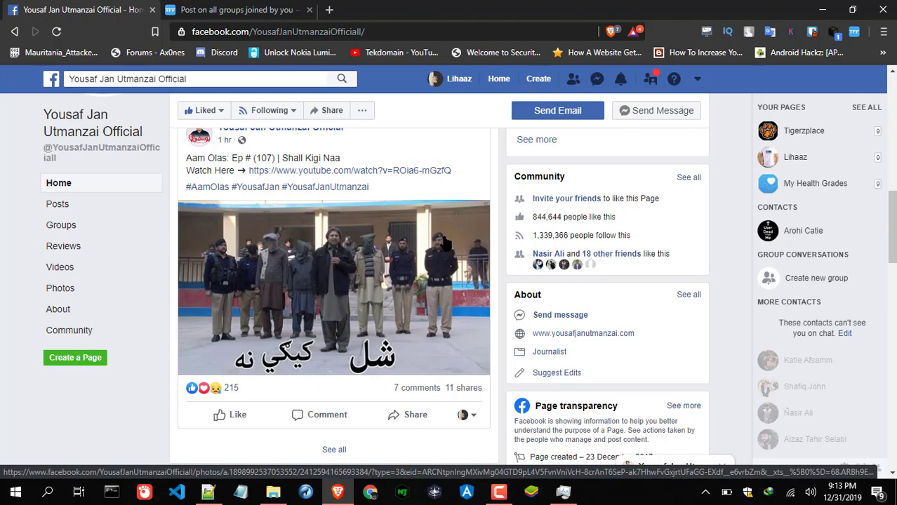
scroll(449, 241, up, 1)
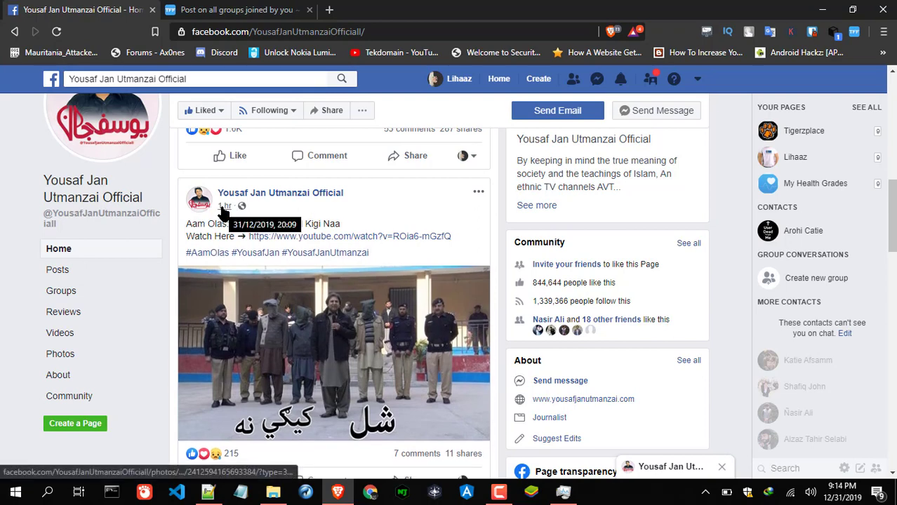
scroll(240, 210, down, 8)
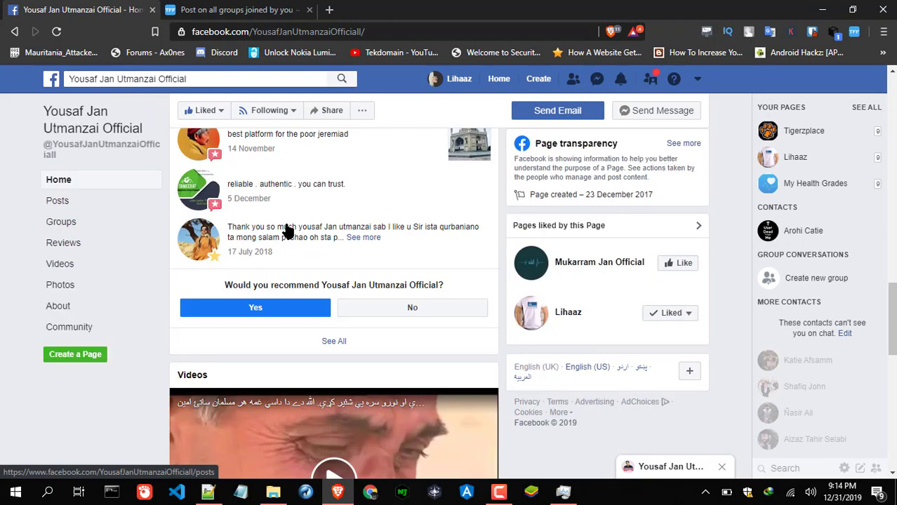
scroll(288, 231, down, 7)
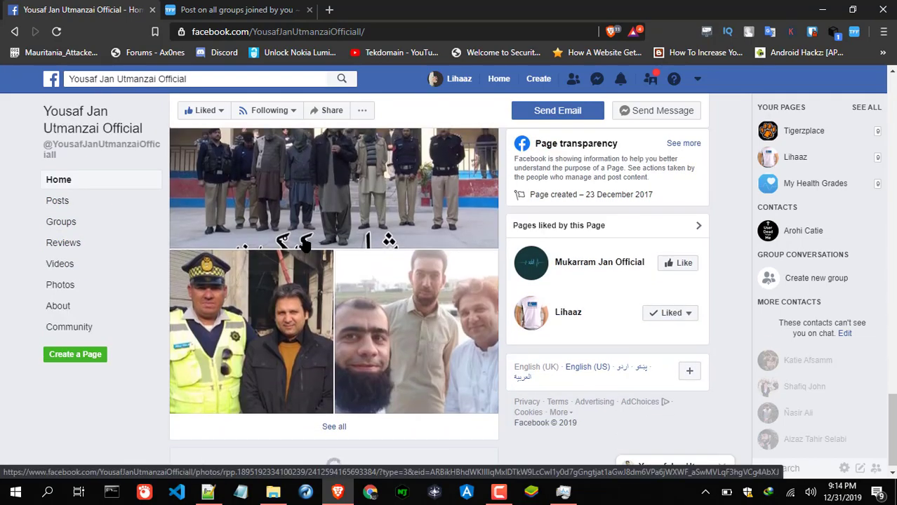
scroll(345, 311, down, 3)
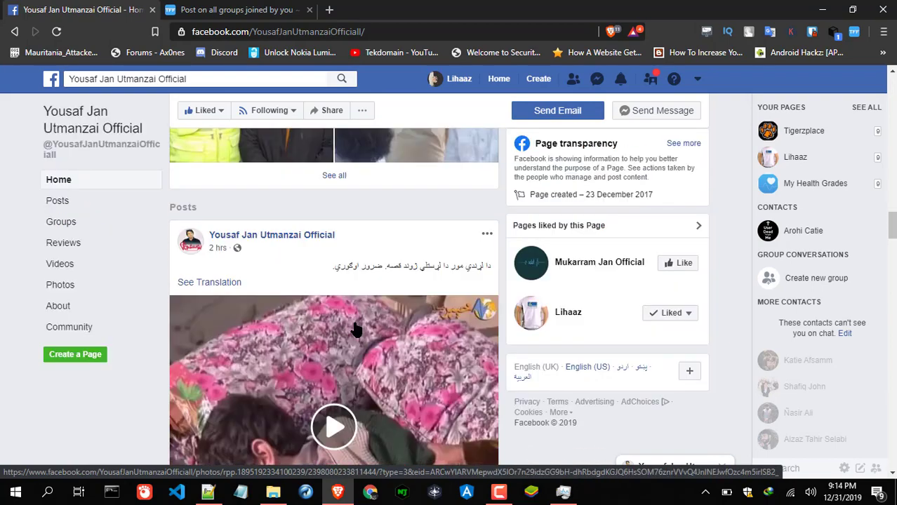
scroll(356, 329, down, 1)
scroll(206, 234, up, 1)
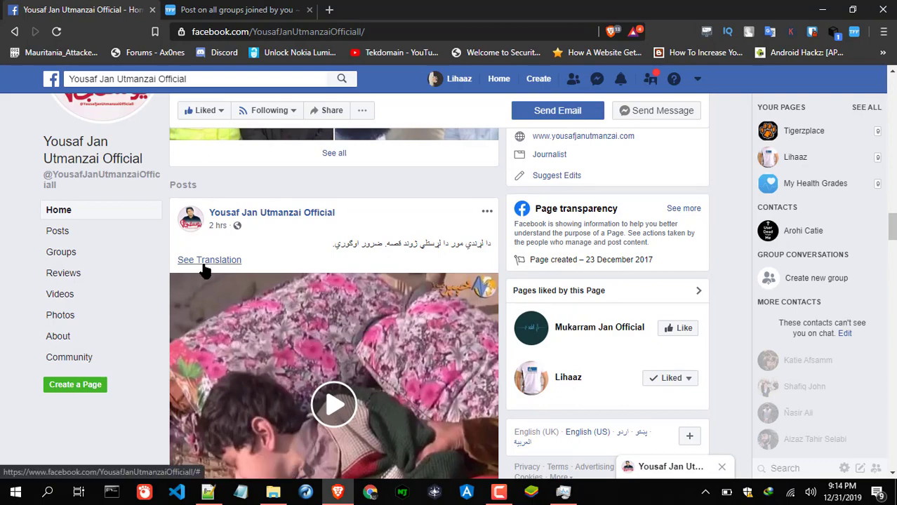
scroll(216, 254, up, 10)
scroll(280, 266, down, 5)
scroll(280, 268, down, 7)
scroll(214, 327, up, 1)
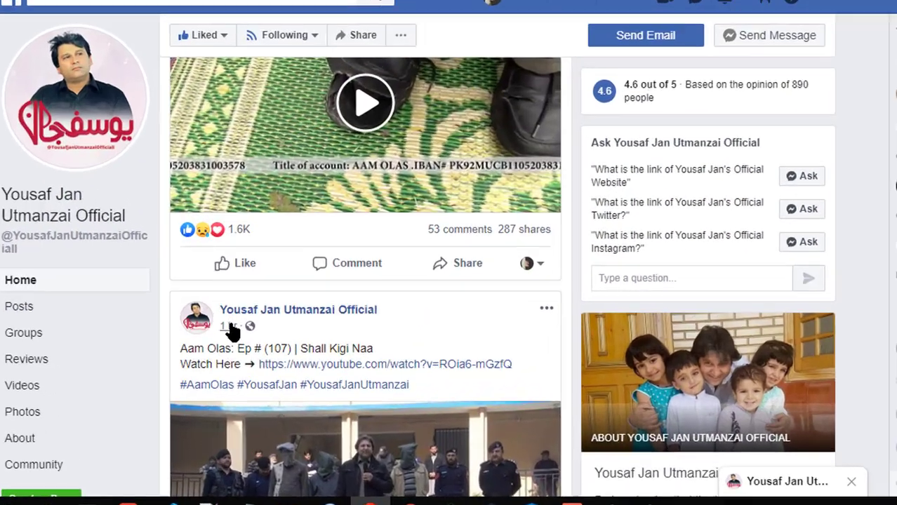
mouse_move(226, 341)
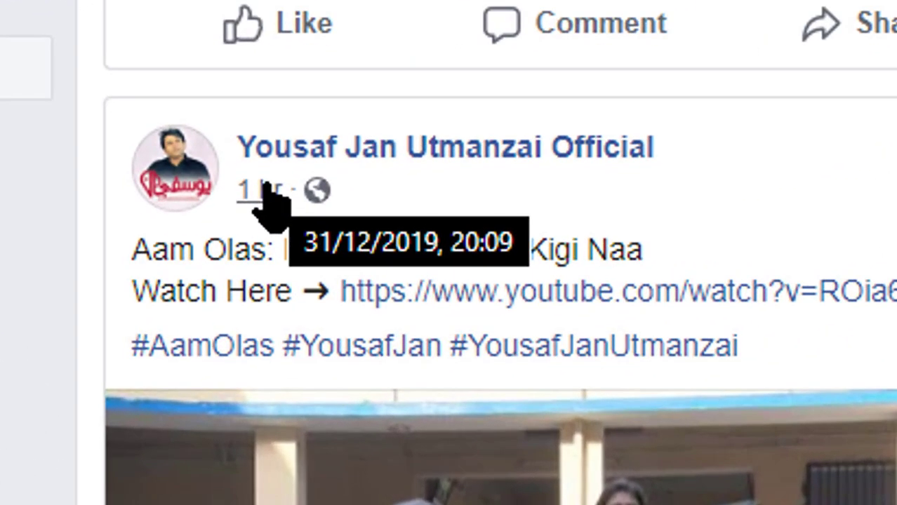
right_click(266, 191)
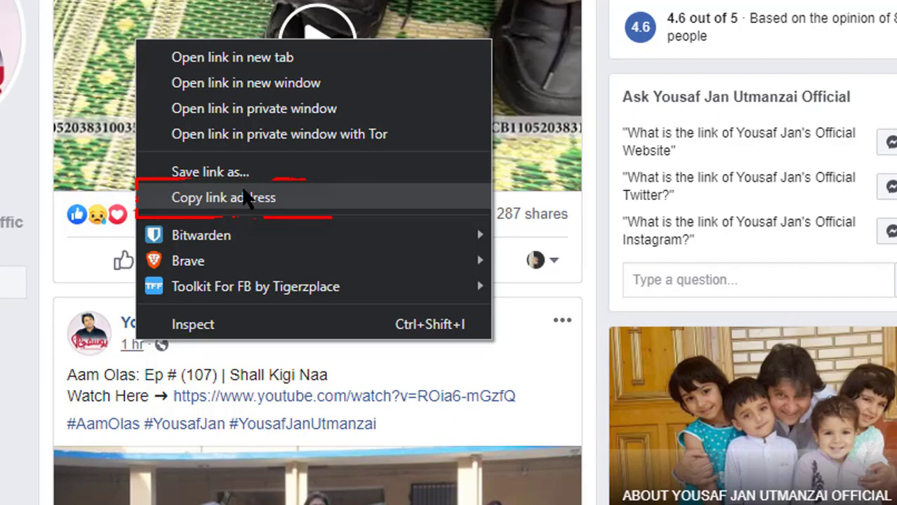
- Copy the Ep # (107) post link and paste it over the message's link line
click(216, 195)
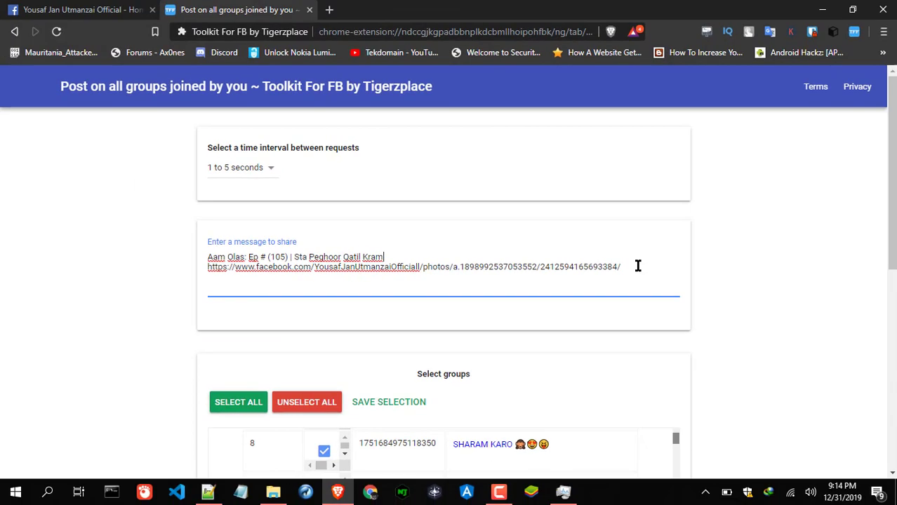
double_click(828, 215)
key(End)
key(shift+Home)
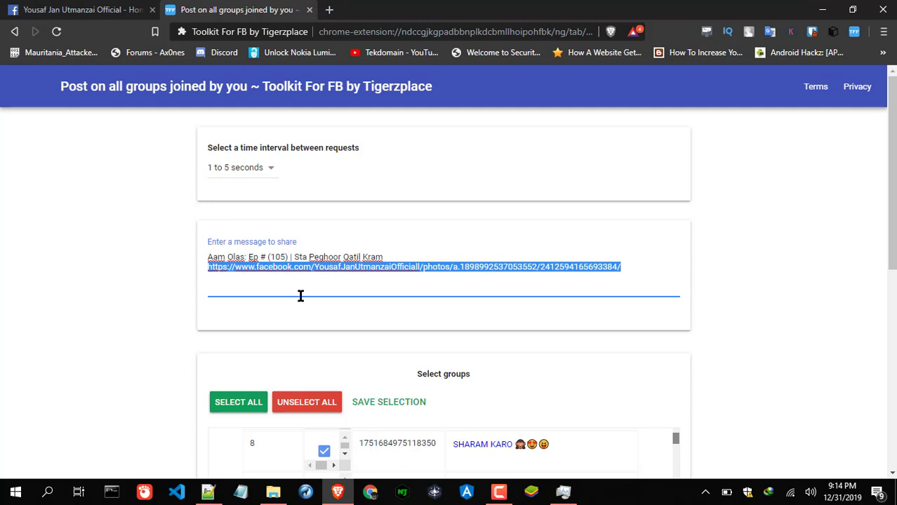
key(ctrl+v)
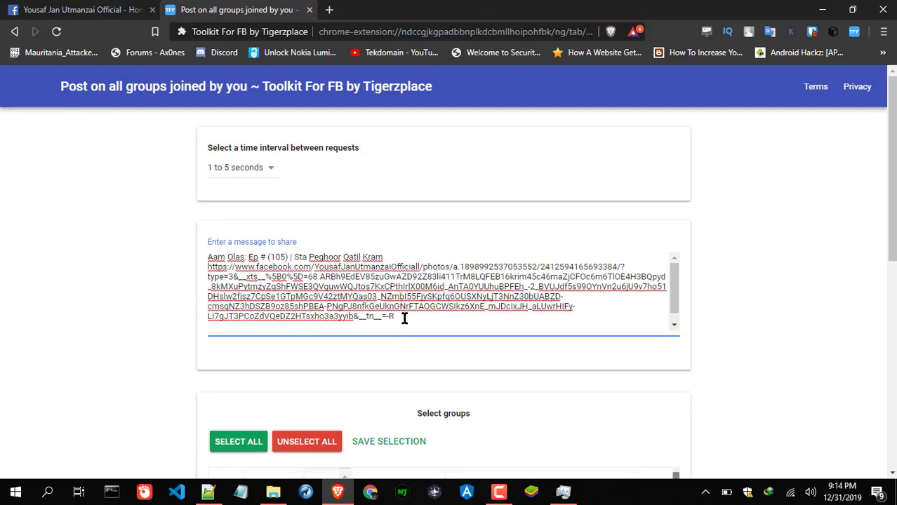
drag(404, 317, 605, 272)
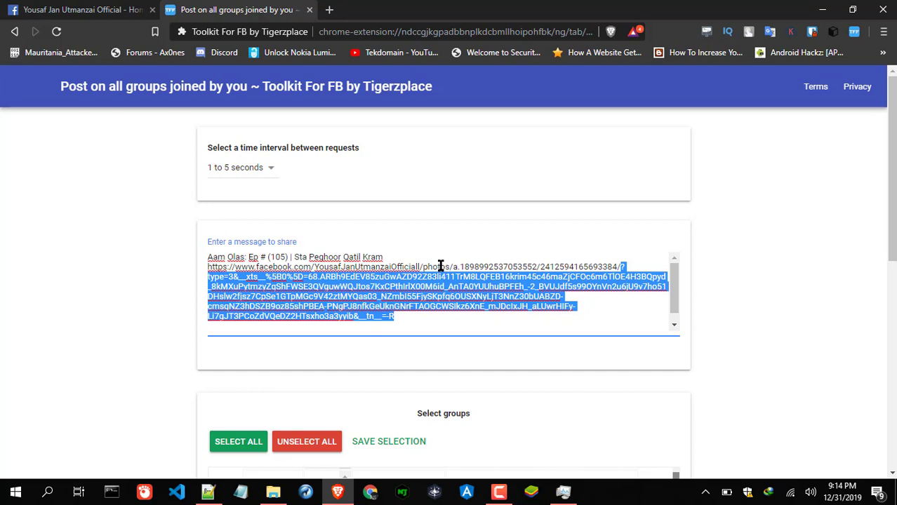
drag(458, 266, 631, 338)
click(616, 267)
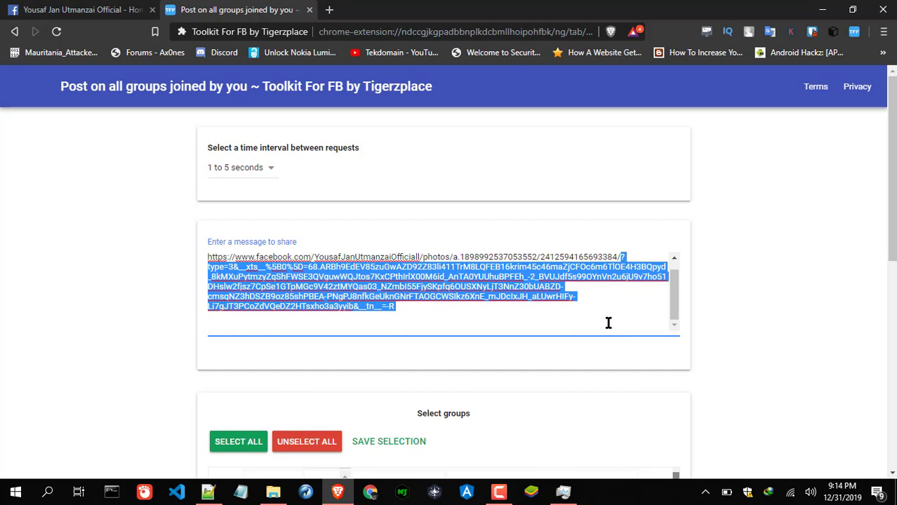
key(BackSpace)
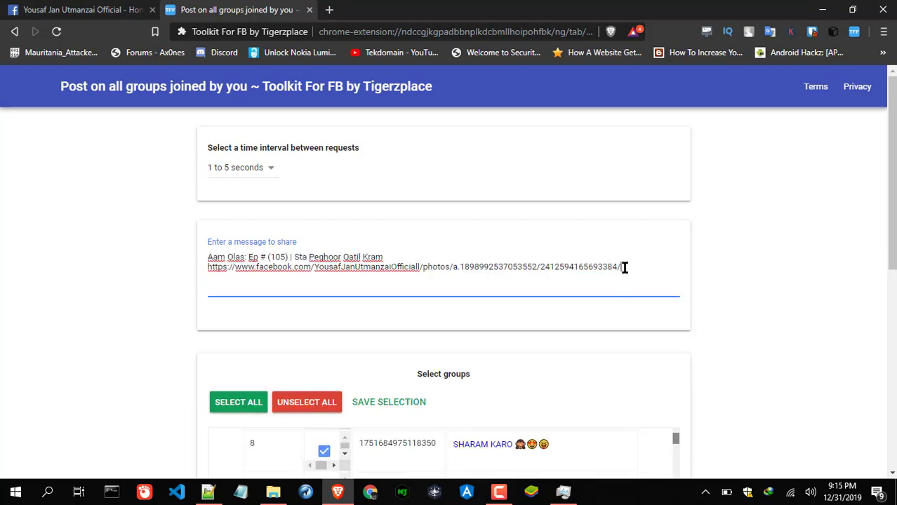
drag(621, 268, 191, 280)
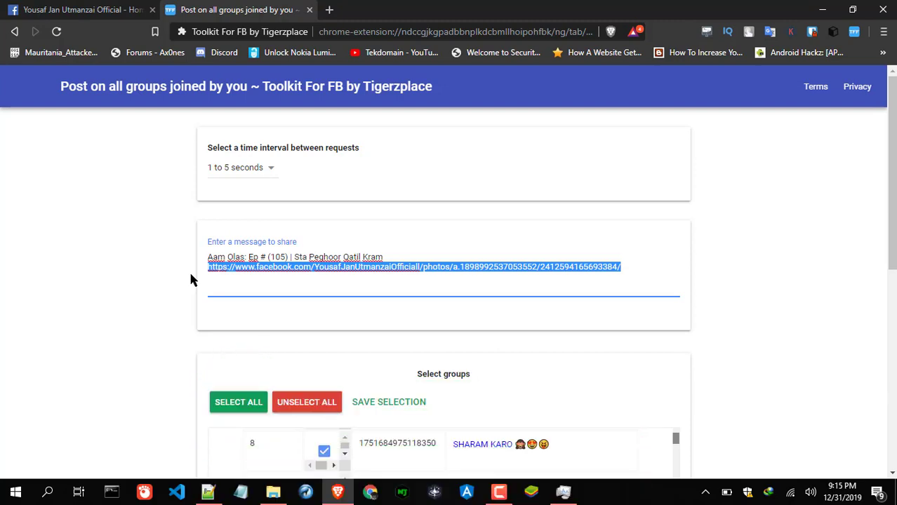
- Compare against the Facebook page, then reselect the trimmed link line in the message
key(ctrl+shift+Tab)
scroll(334, 274, down, 3)
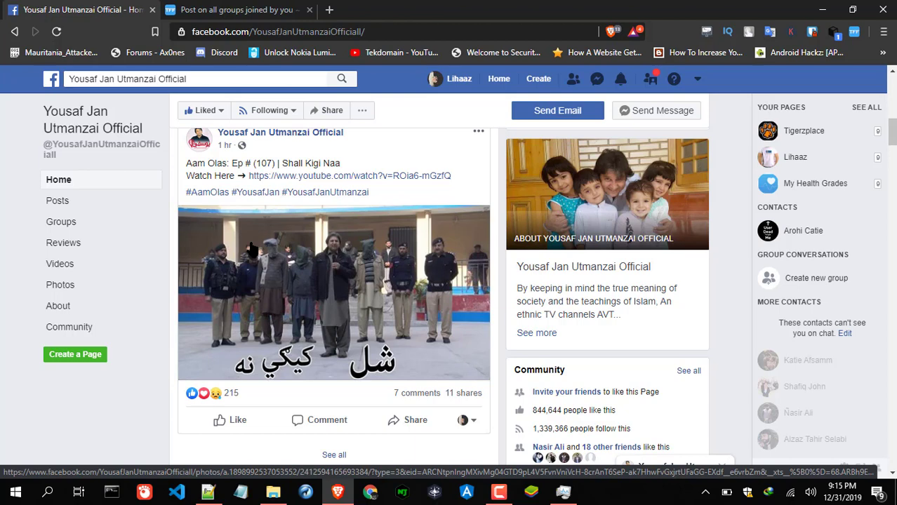
key(ctrl+Tab)
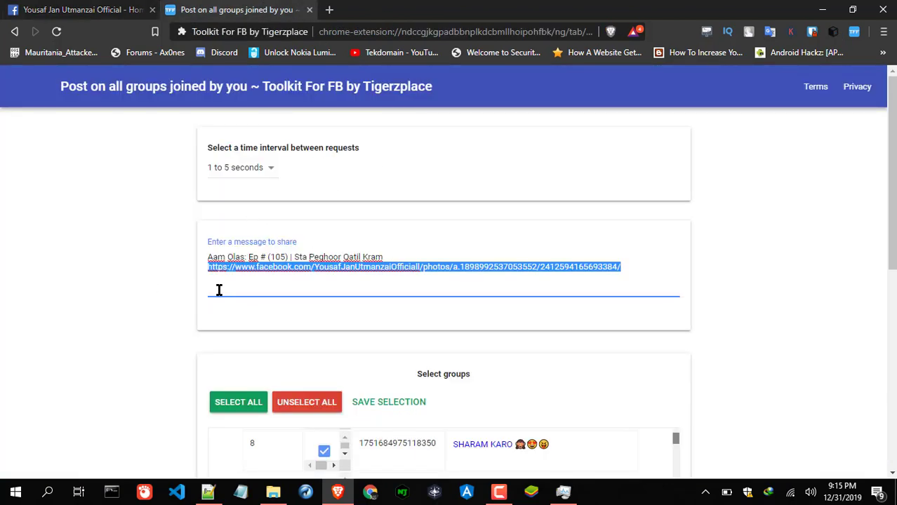
click(214, 290)
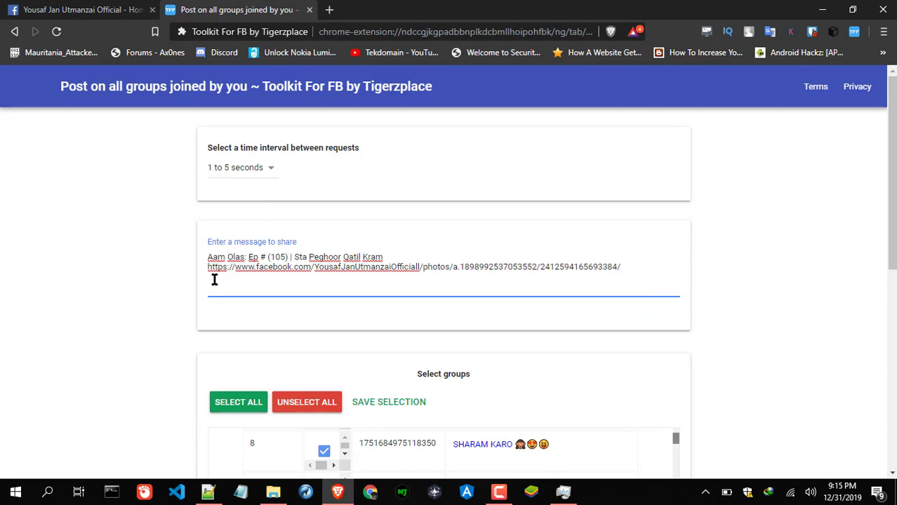
key(ctrl+Tab)
scroll(330, 302, up, 6)
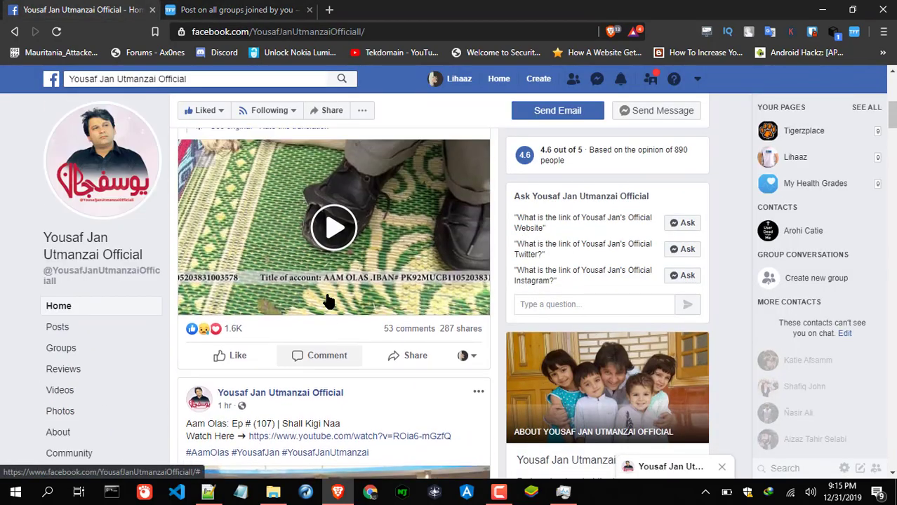
click(239, 9)
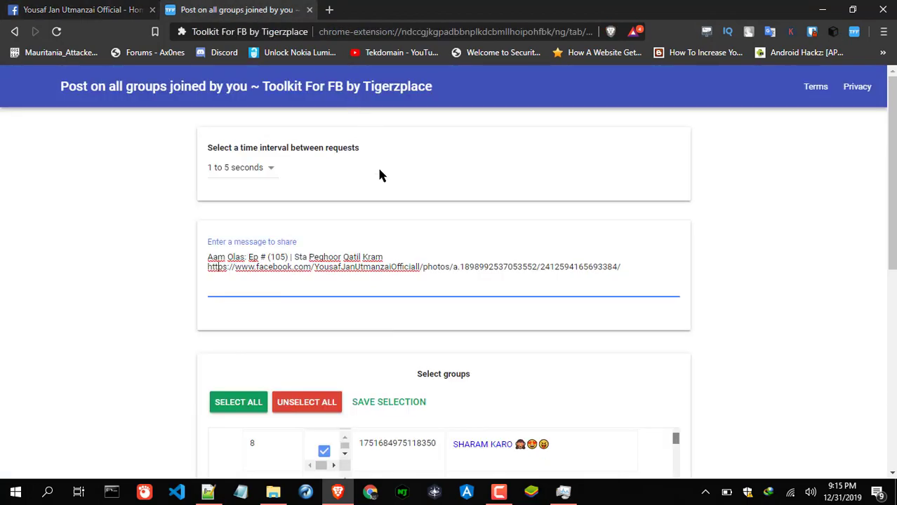
drag(641, 270, 179, 280)
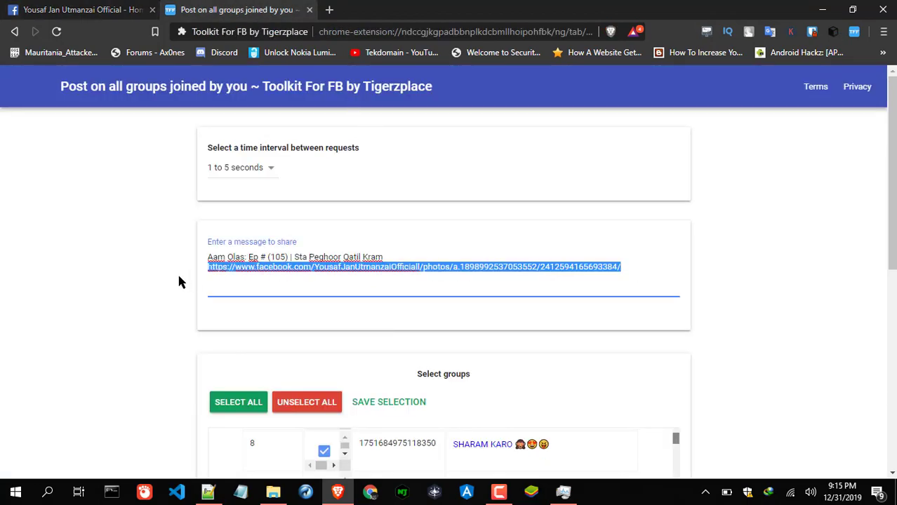
- Copy the trimmed link, test-paste it in the page's post box, then clear the box
key(ctrl+c)
click(144, 9)
click(353, 176)
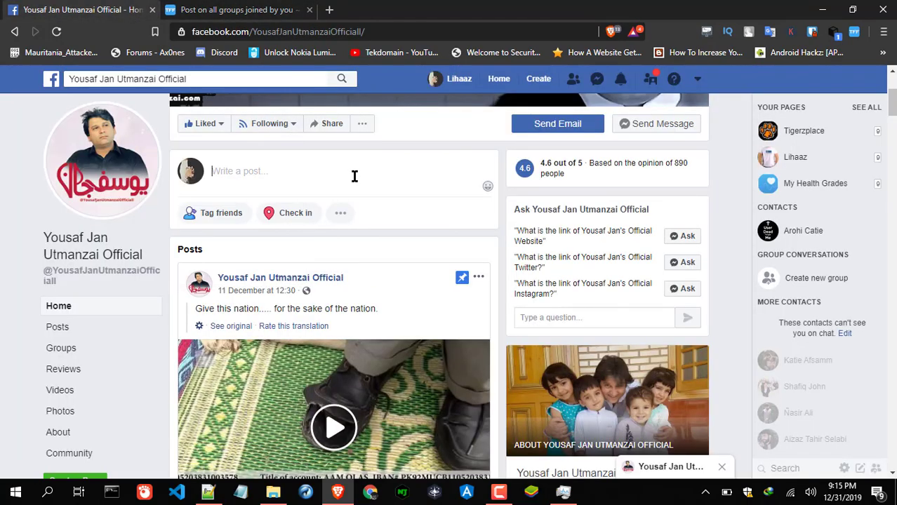
key(ctrl+v)
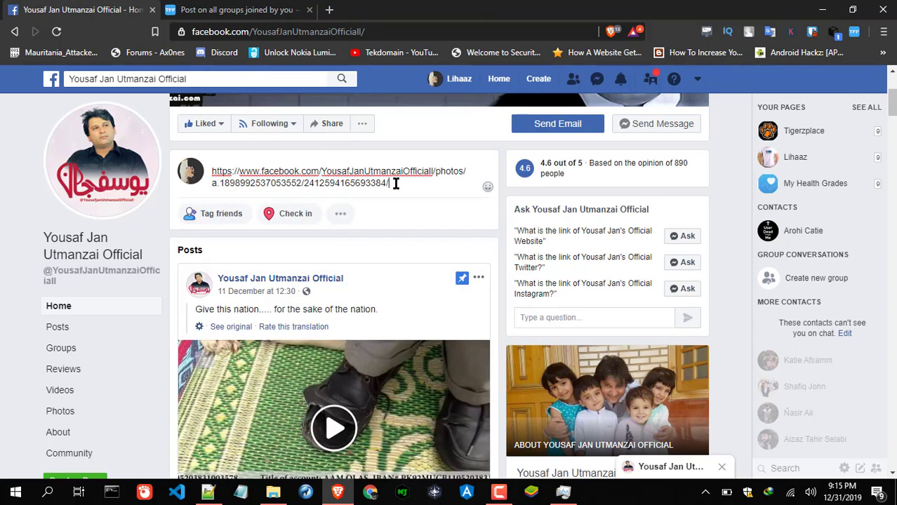
key(ctrl+a)
key(BackSpace)
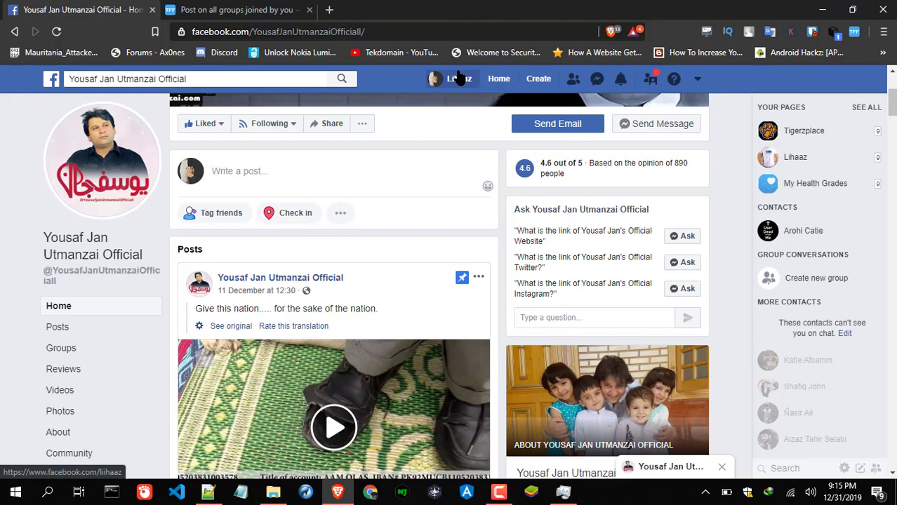
- Paste the photo link into a new post on the profile, previewing episode 107
middle_click(469, 82)
click(235, 9)
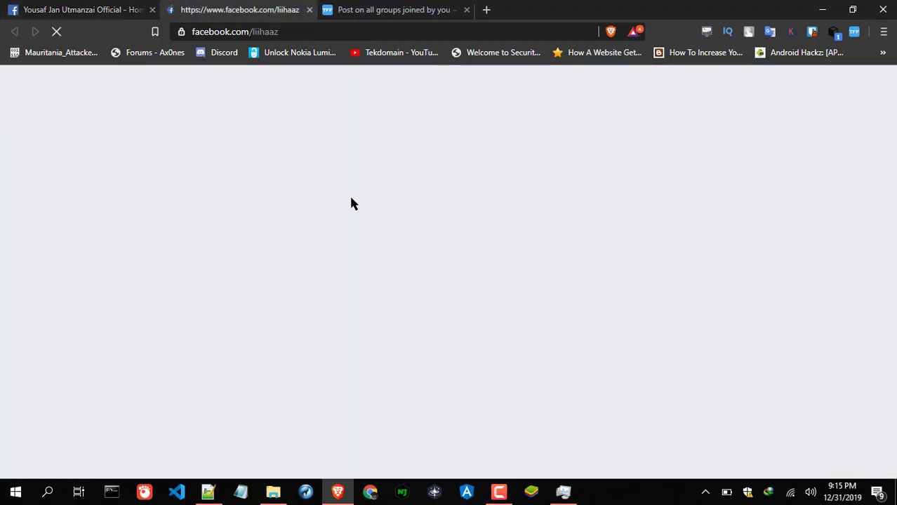
click(396, 120)
key(ctrl+v)
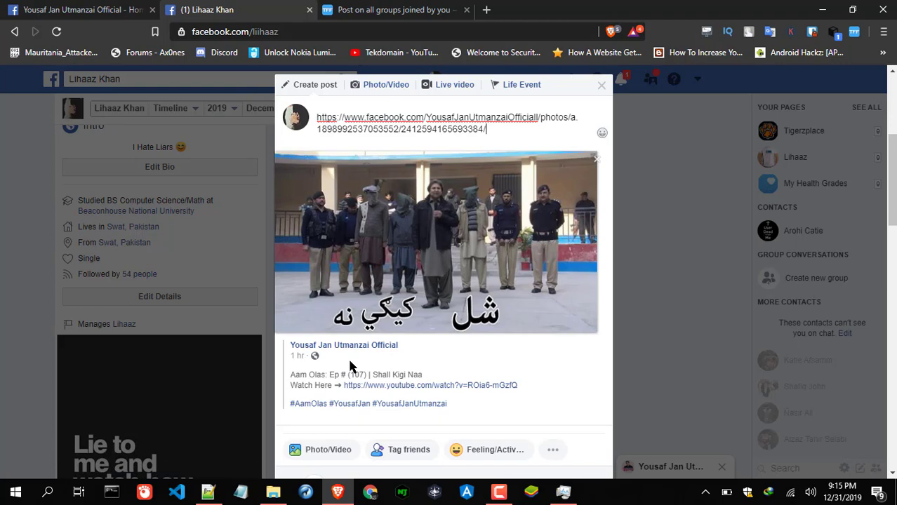
drag(478, 404, 317, 200)
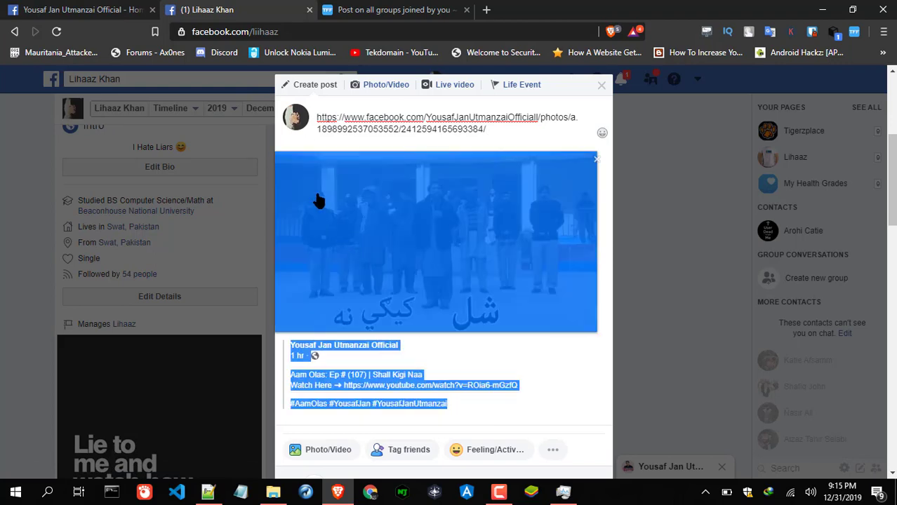
- Check the Ep # (105) title line in the toolkit message, then return to the official page
click(130, 8)
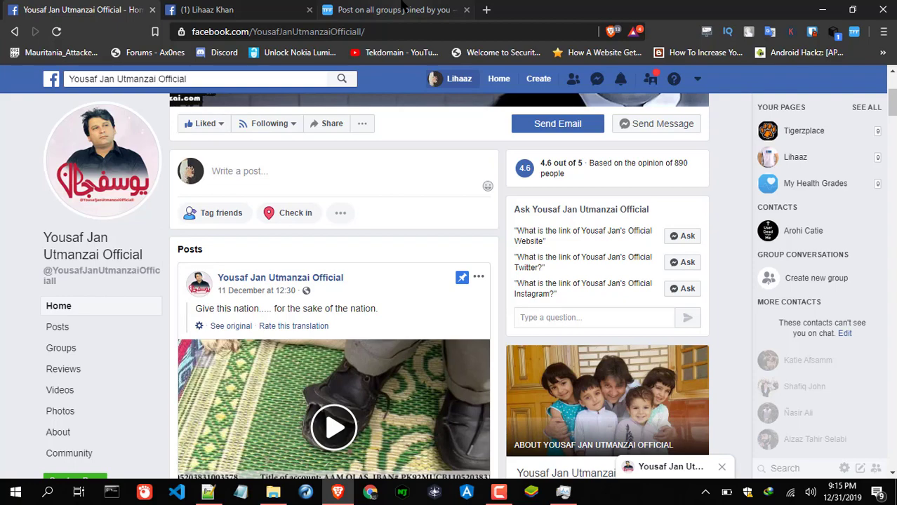
click(404, 9)
drag(386, 256, 209, 259)
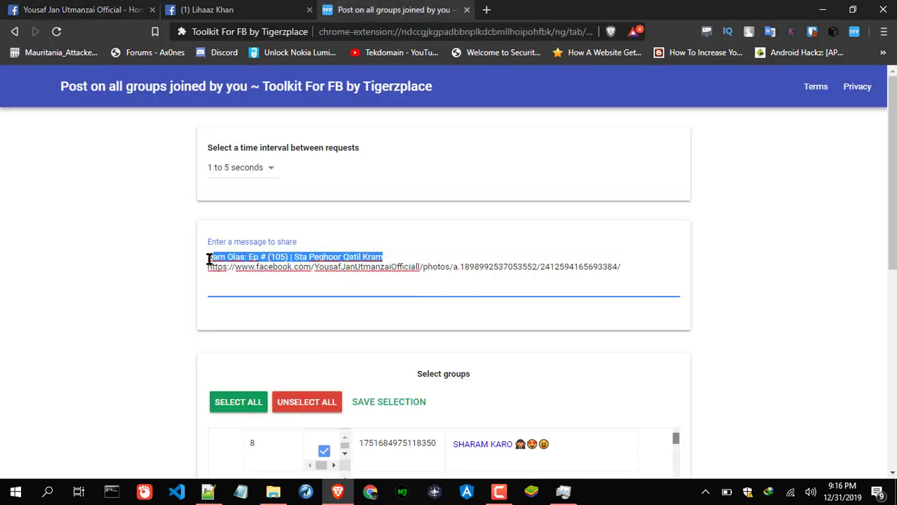
click(70, 10)
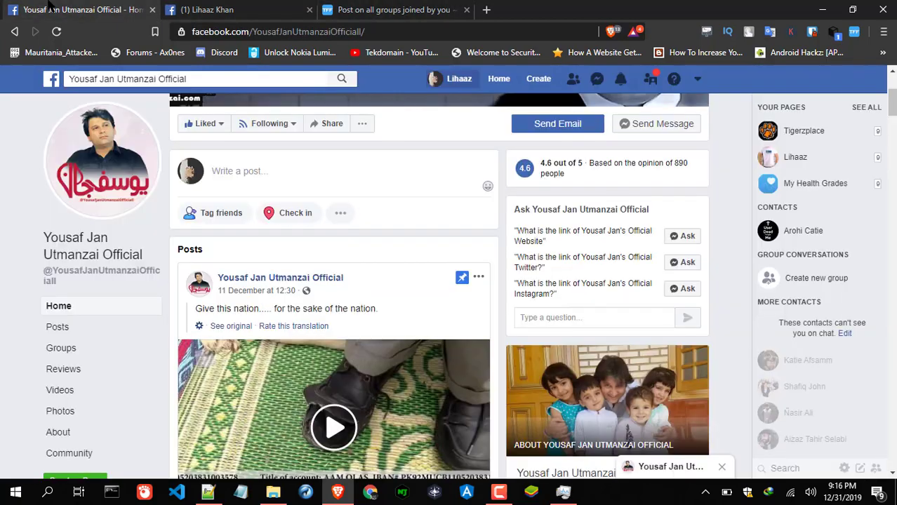
- Review the checked group list on Post on all groups and open the interval-between-requests dropdown
scroll(374, 312, down, 6)
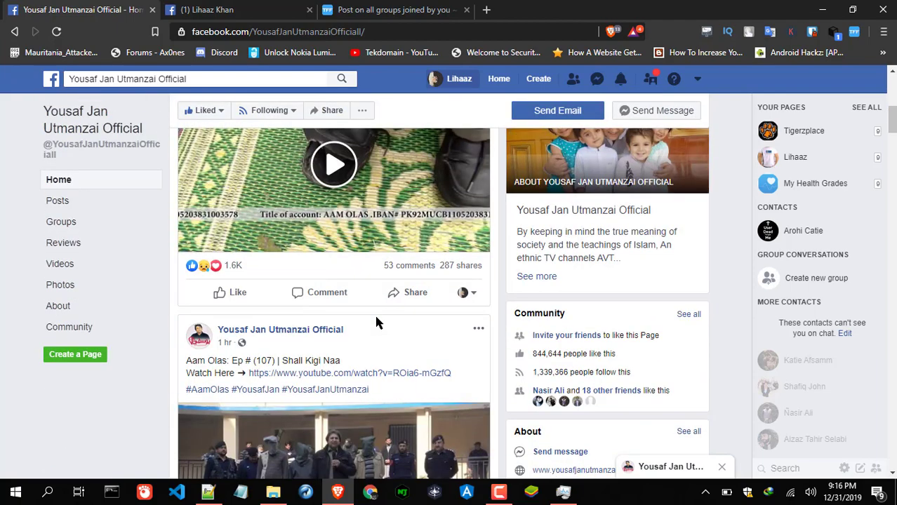
click(340, 7)
click(397, 259)
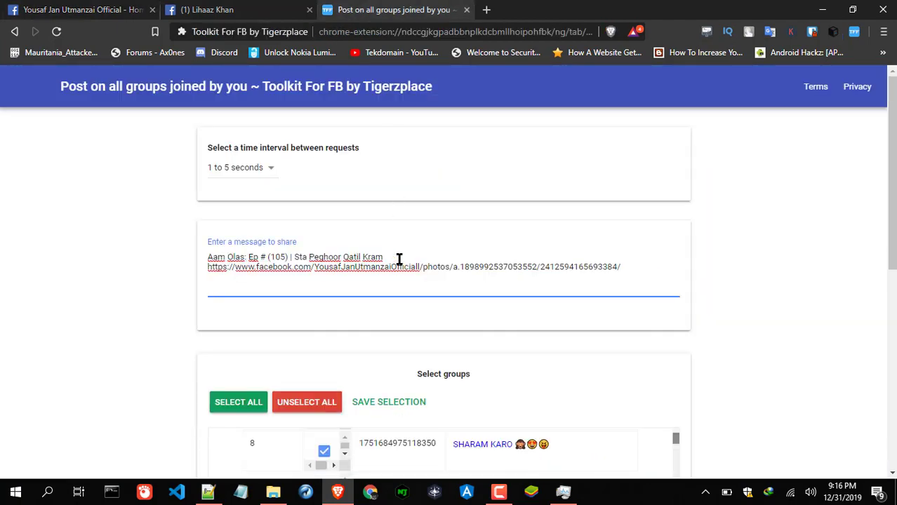
scroll(643, 263, down, 2)
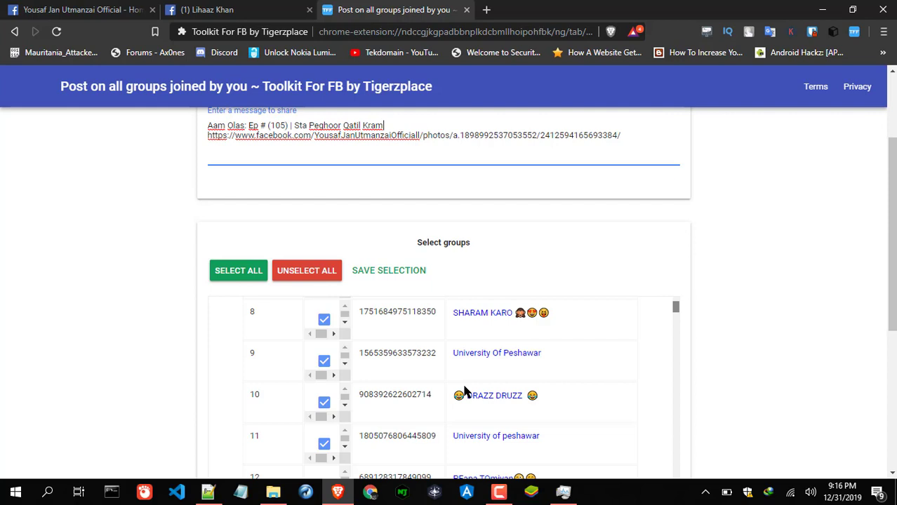
scroll(572, 365, down, 6)
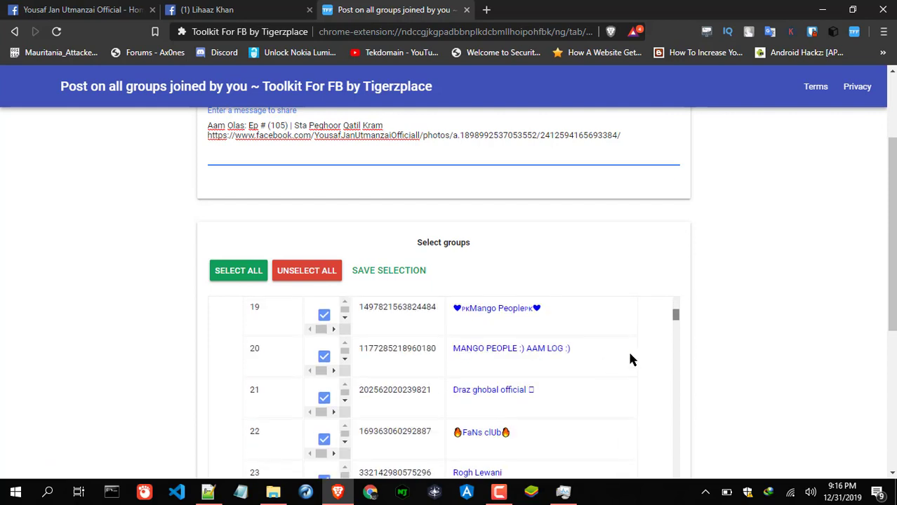
scroll(629, 360, down, 2)
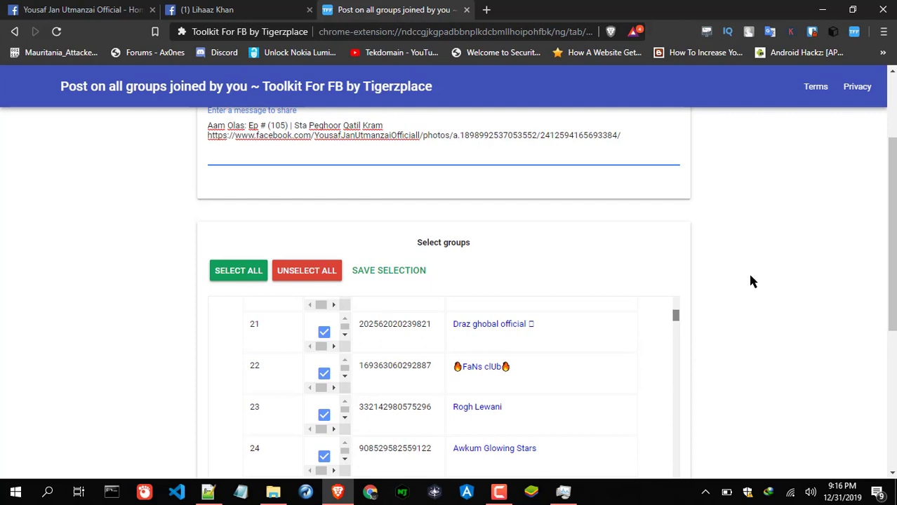
scroll(751, 281, up, 2)
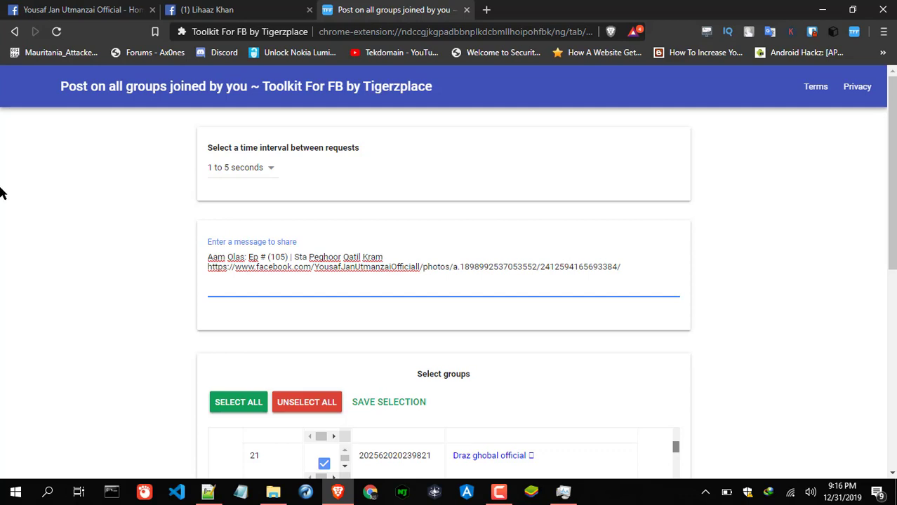
click(222, 170)
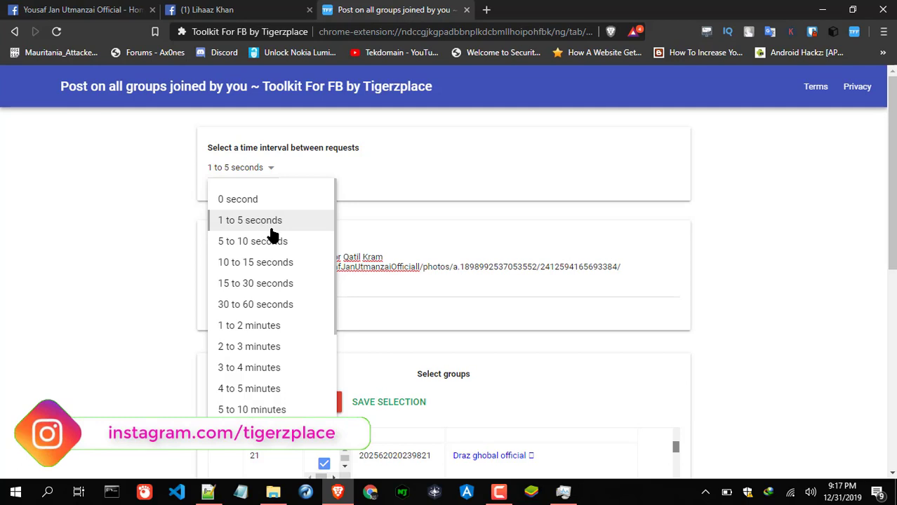
- Set the interval between requests to 1 to 5 seconds and scroll down to Submit
click(252, 223)
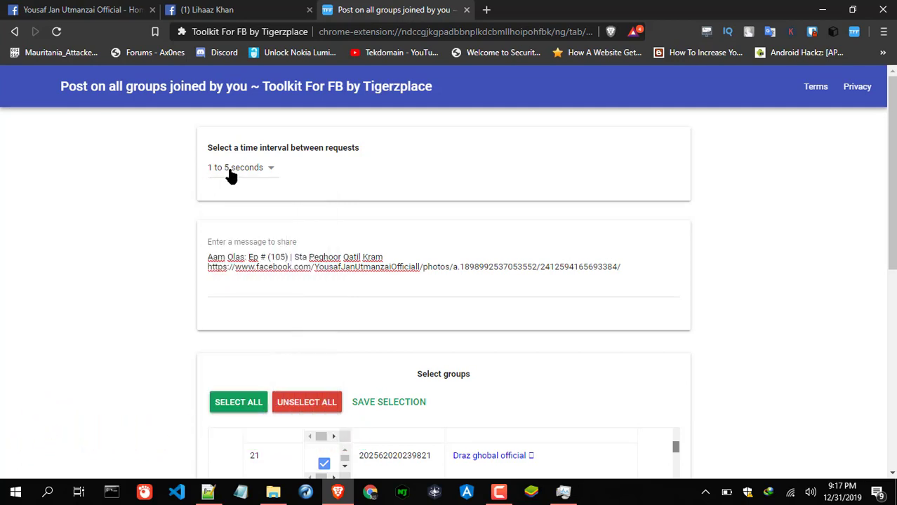
click(231, 176)
click(247, 222)
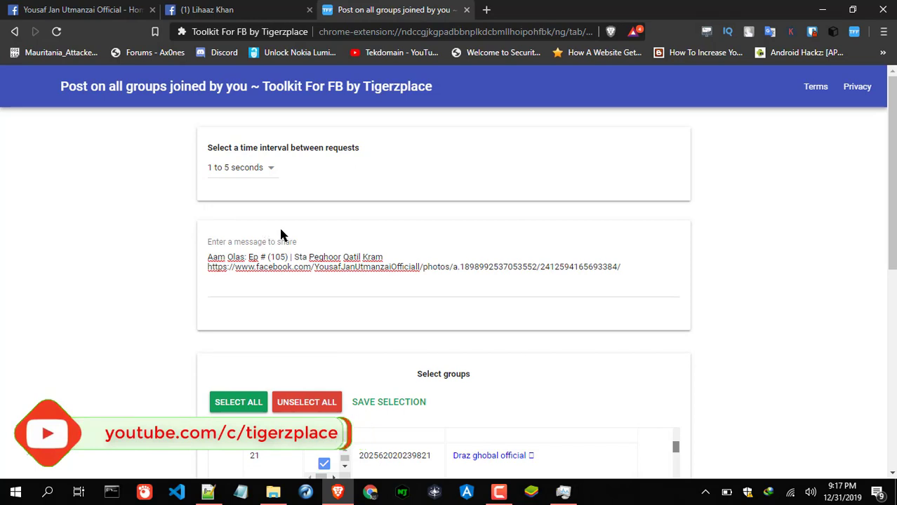
scroll(749, 243, down, 6)
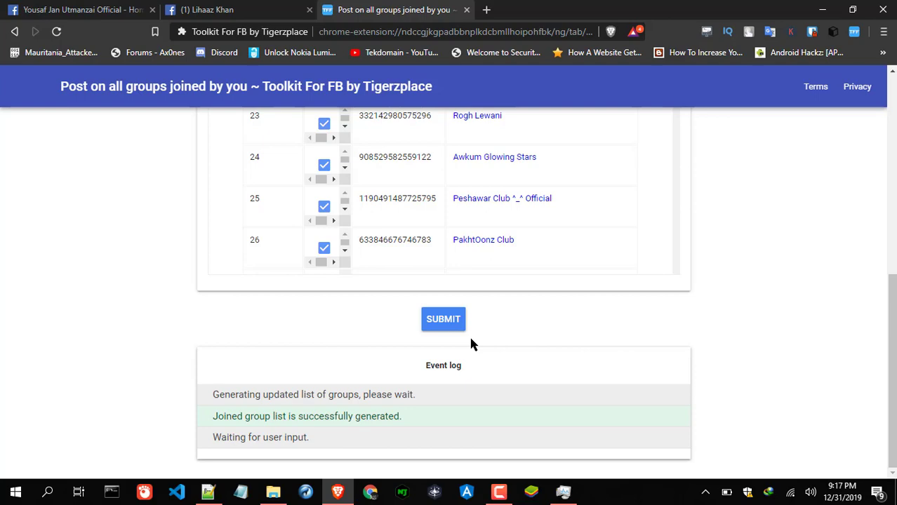
- Open a new tab and look at the Toolkit For FB extension panel
click(486, 10)
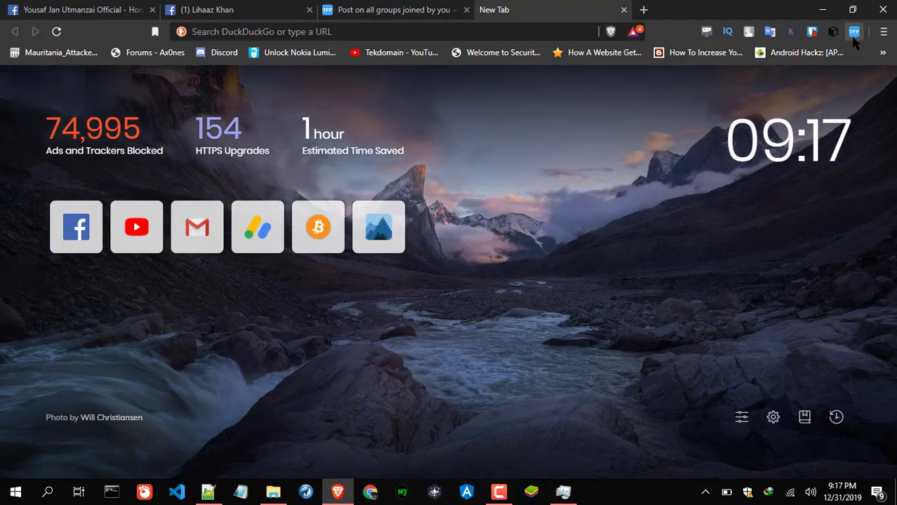
click(854, 32)
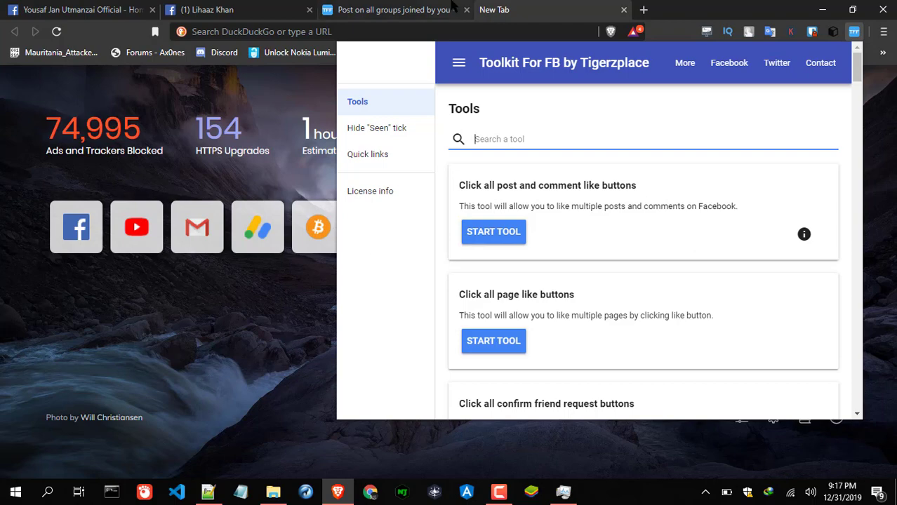
click(453, 6)
click(454, 5)
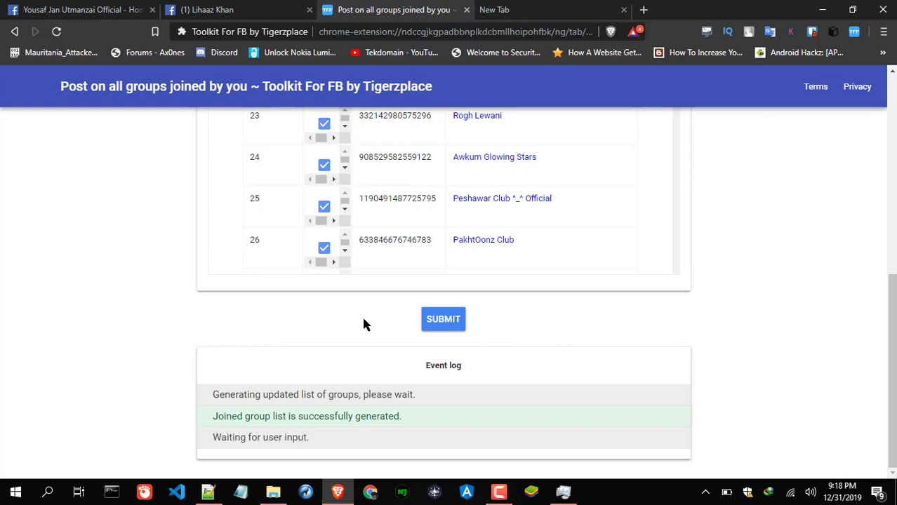
- Enter the licence key on the License info page and activate the licence
click(511, 7)
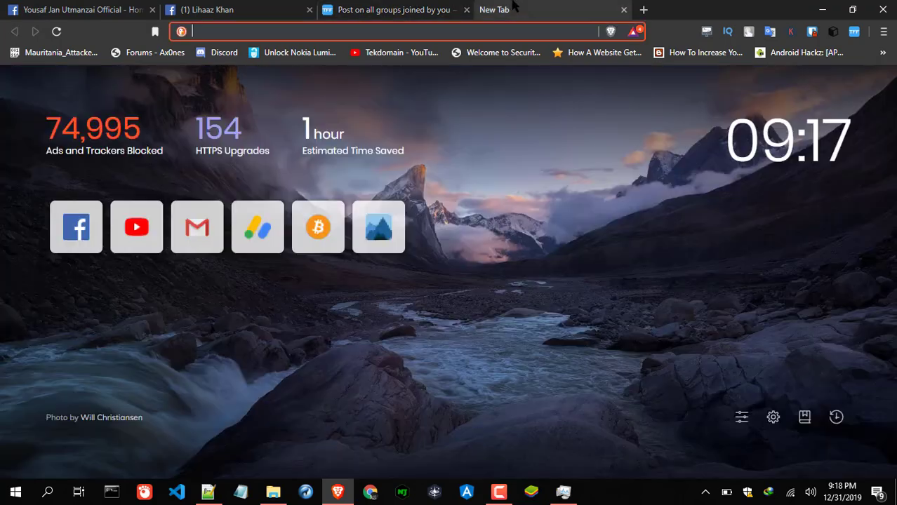
click(855, 33)
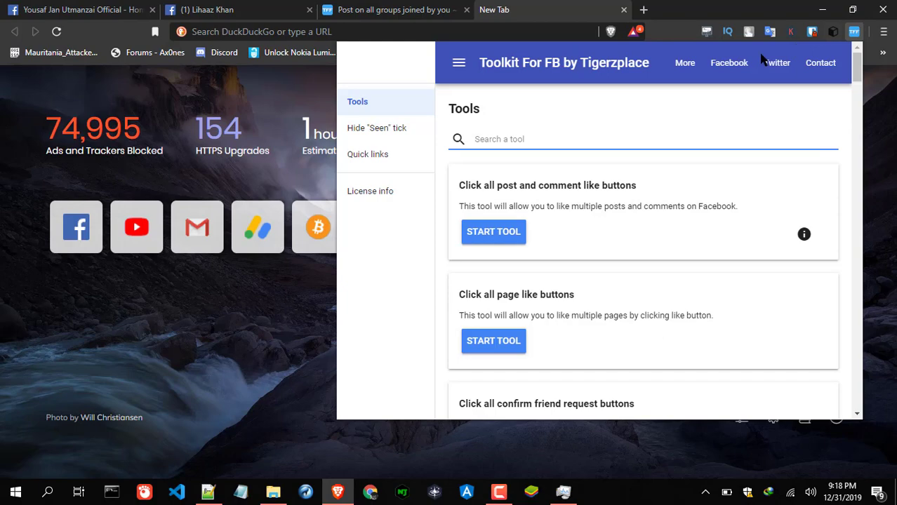
click(387, 193)
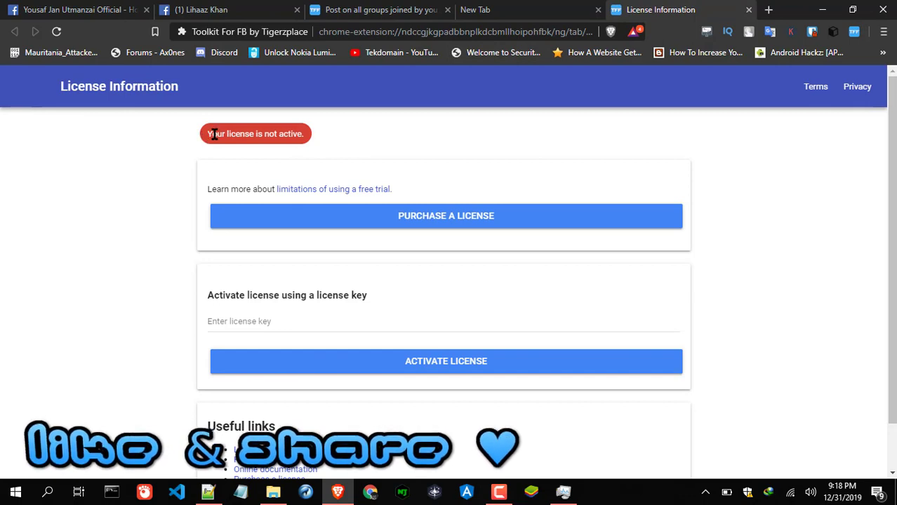
click(294, 329)
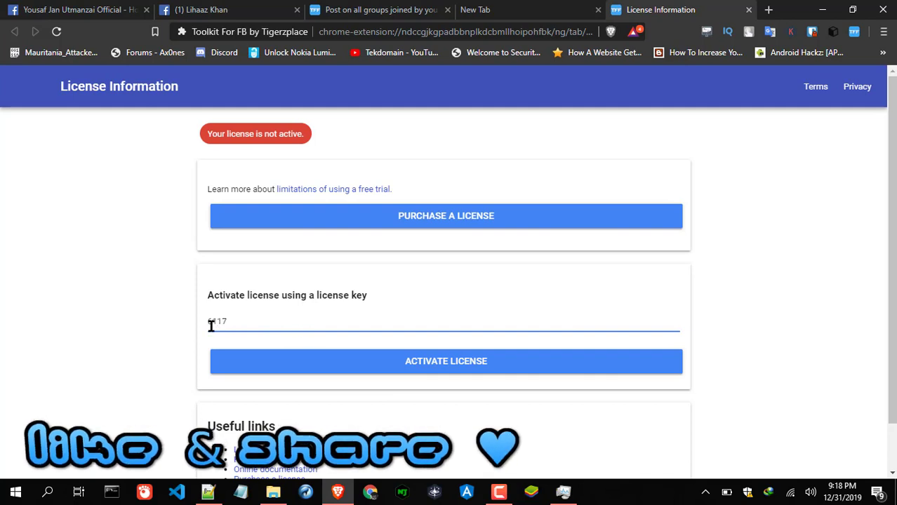
click(426, 372)
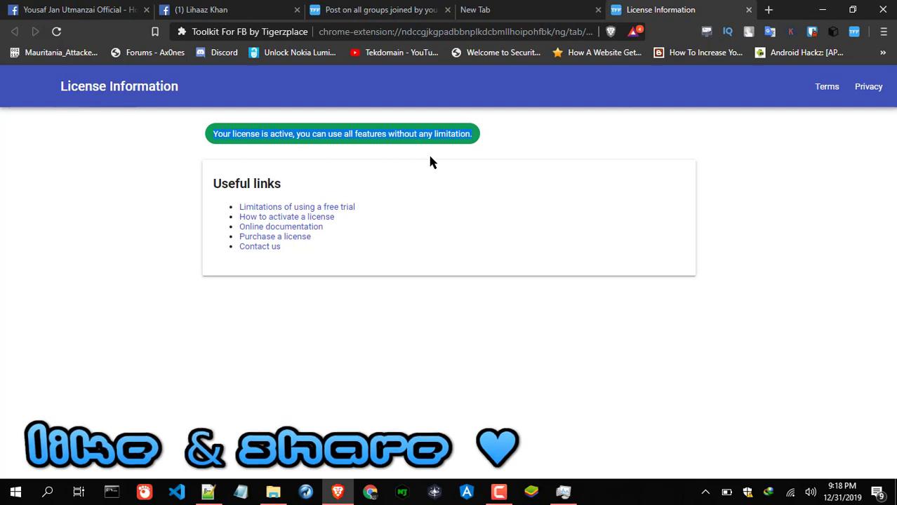
- Close the licence page and the extra blank tab, back to the group-posting tool
click(748, 9)
click(421, 10)
click(604, 10)
click(624, 10)
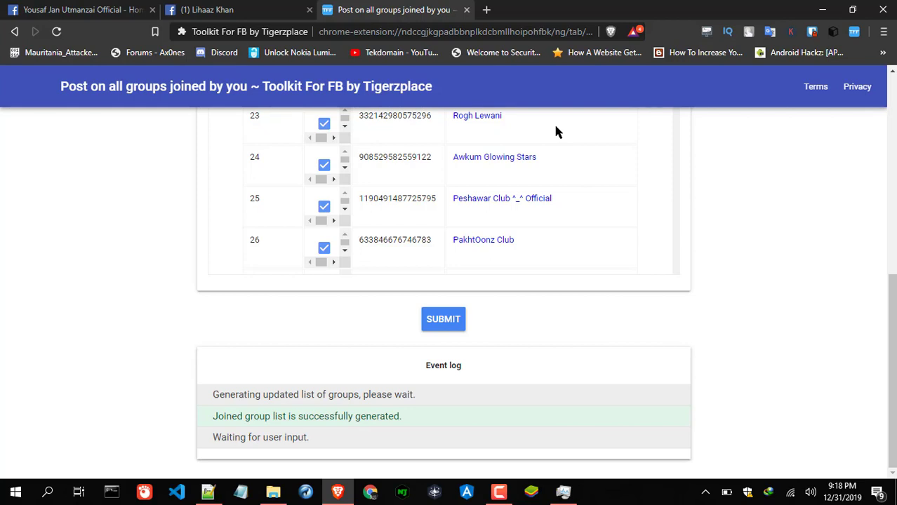
- Submit the post to the checked groups and watch the Event log confirm the first shares
click(441, 320)
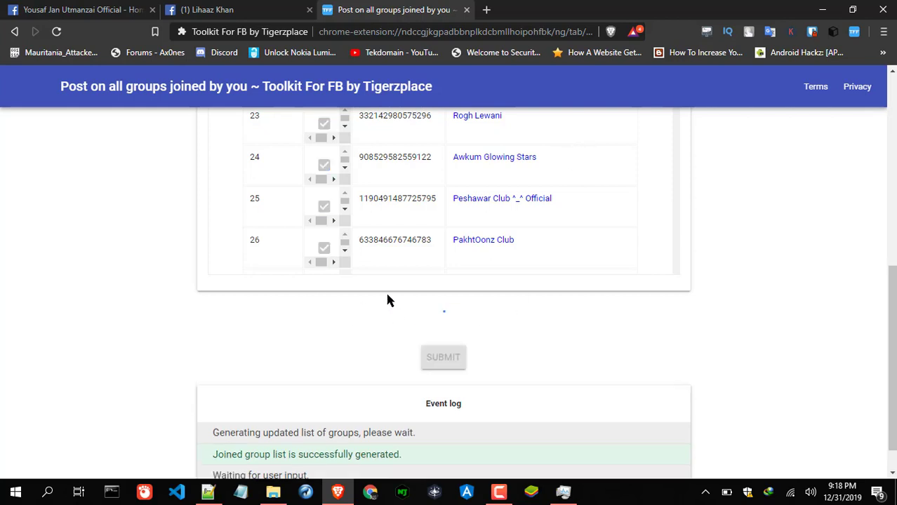
scroll(514, 364, down, 1)
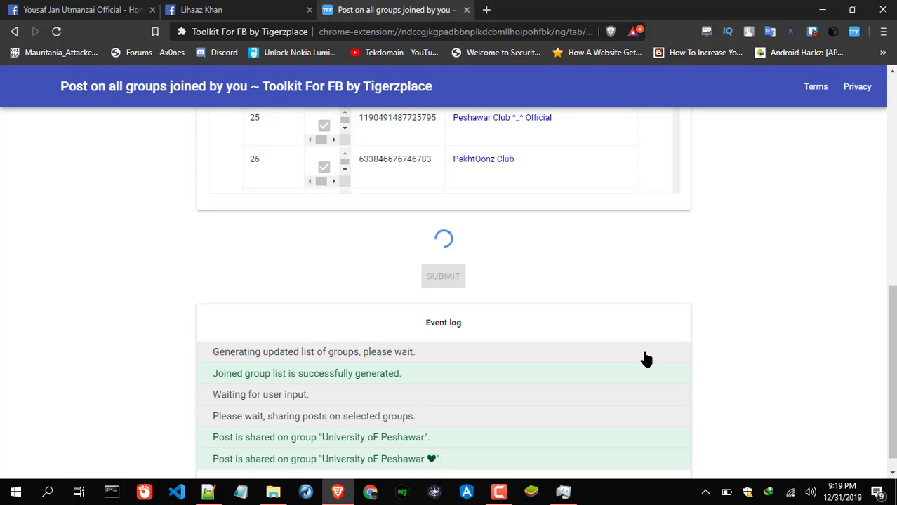
scroll(645, 359, down, 1)
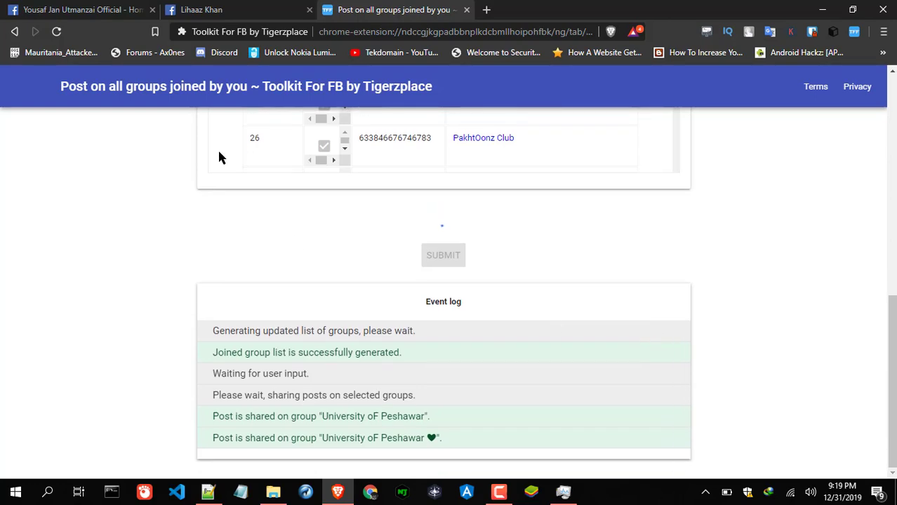
click(186, 7)
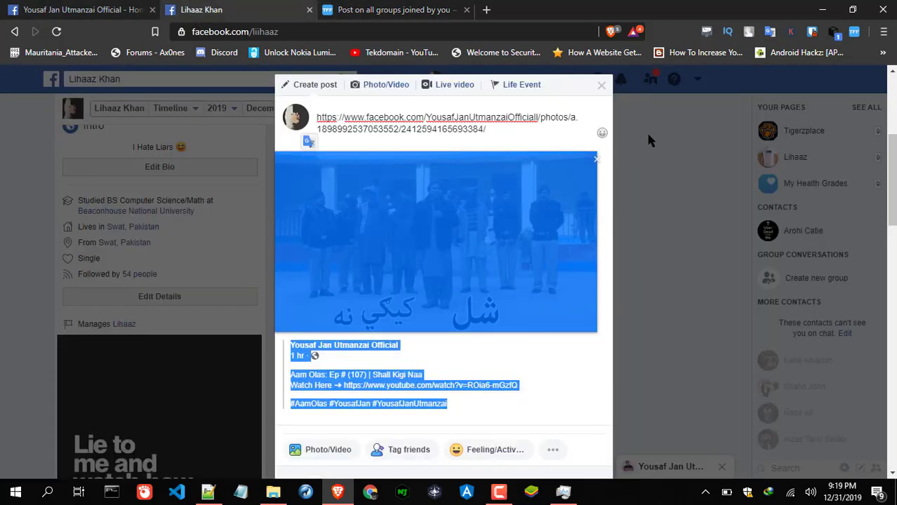
- Discard the unfinished profile post and find the shared Ep # (105) post in the News Feed
click(561, 87)
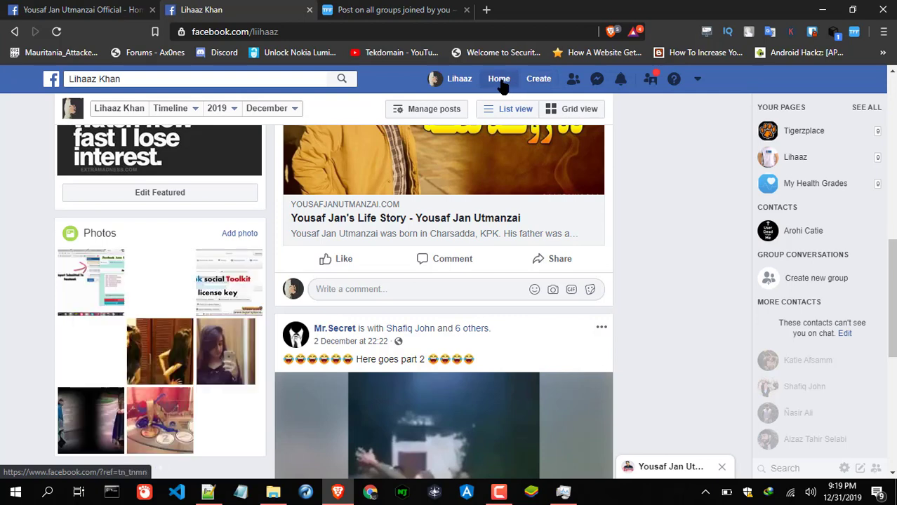
click(200, 111)
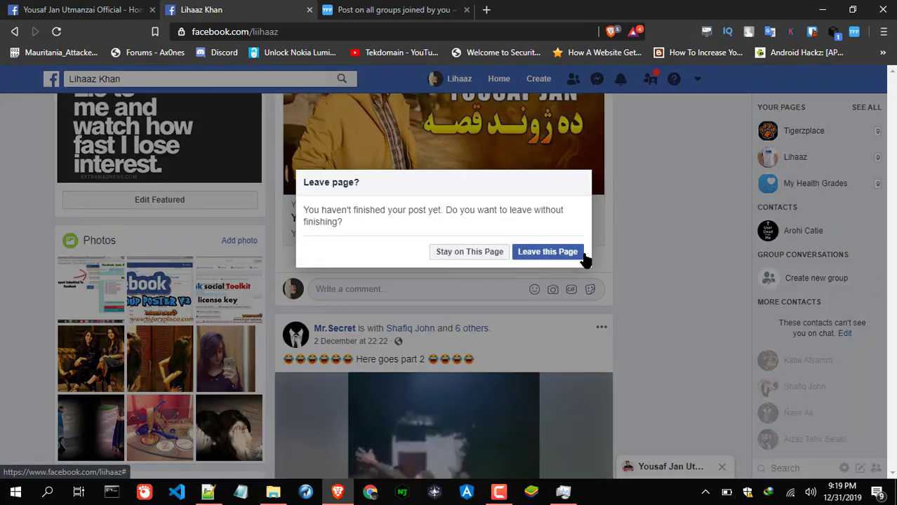
click(528, 254)
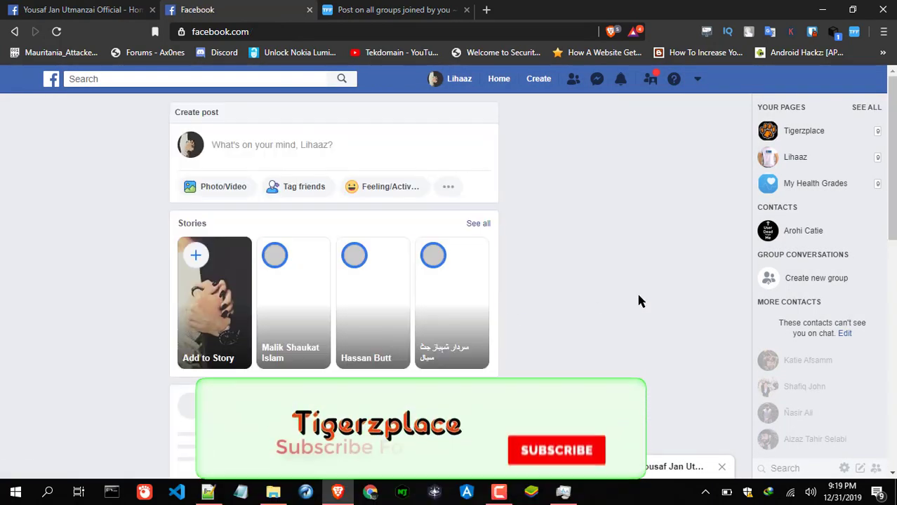
scroll(514, 214, down, 7)
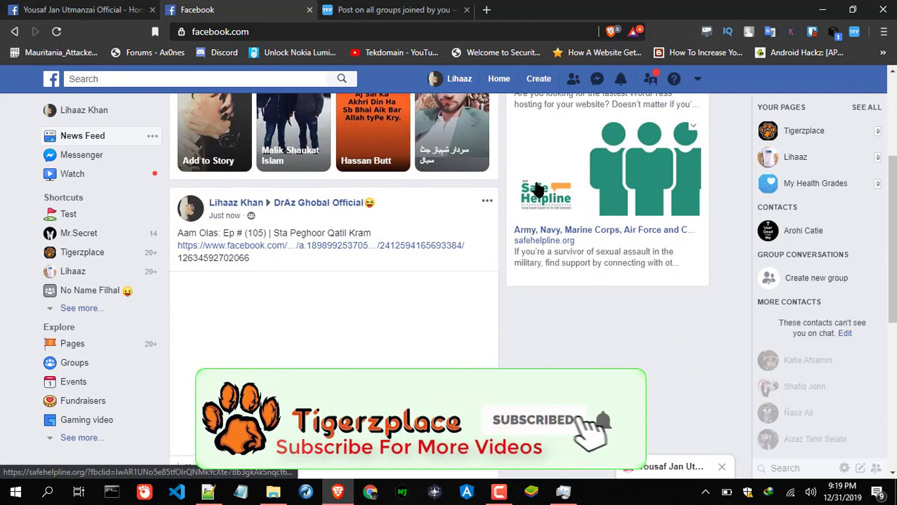
scroll(505, 189, up, 2)
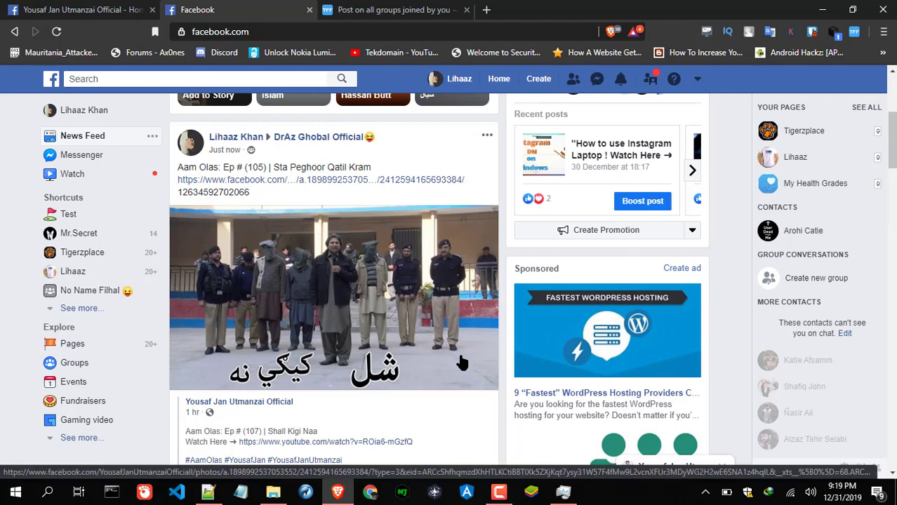
- Select the number under the shared Ep # (105) post, checking the Toolkit page in between
drag(252, 194, 179, 192)
key(ctrl+Tab)
scroll(424, 234, up, 10)
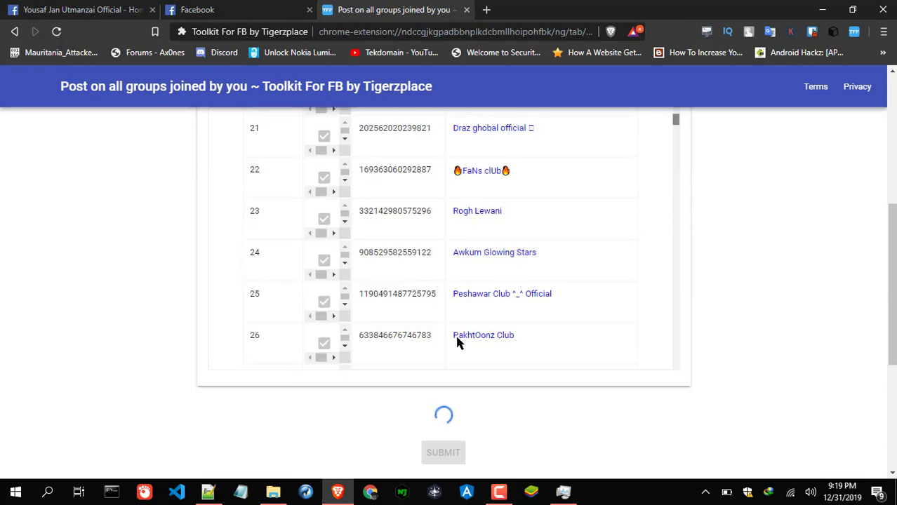
scroll(654, 312, up, 4)
scroll(746, 313, up, 4)
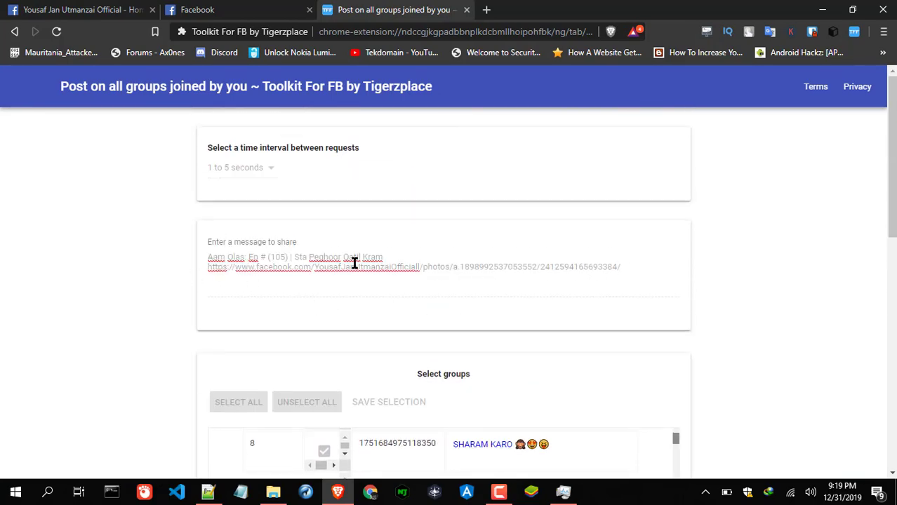
click(264, 6)
click(253, 189)
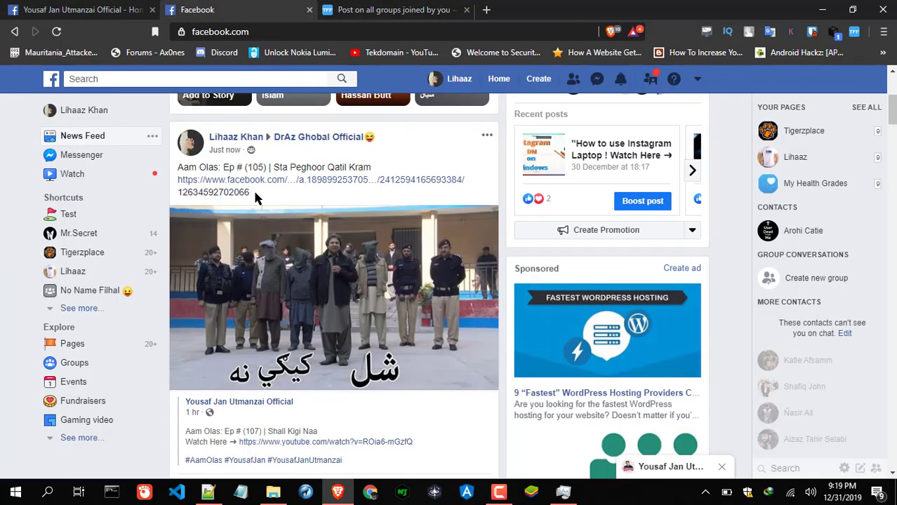
drag(257, 189, 194, 195)
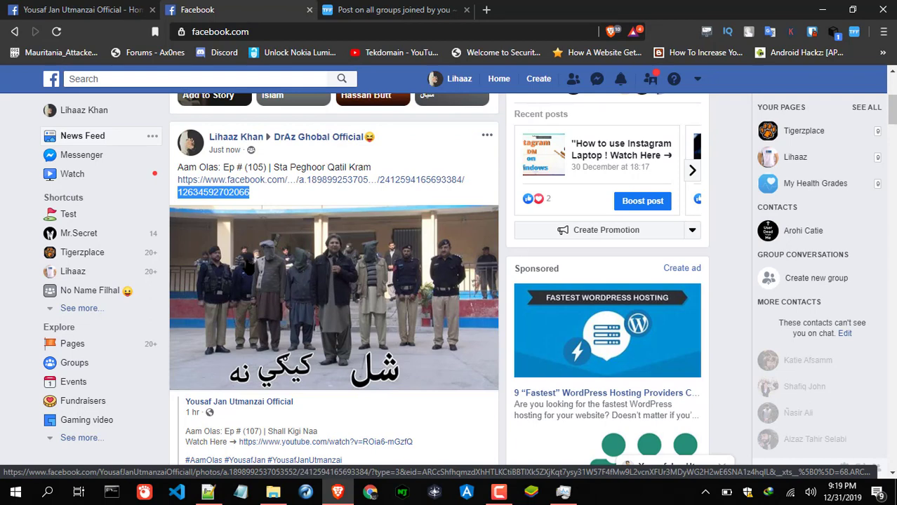
scroll(247, 266, down, 5)
scroll(400, 231, up, 4)
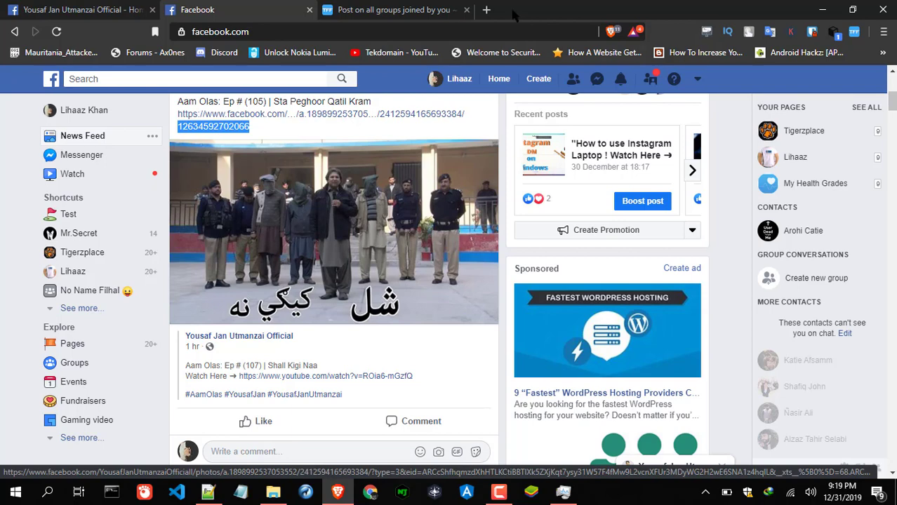
- Scroll the Toolkit Event log of completed group shares, then return to Facebook
click(368, 10)
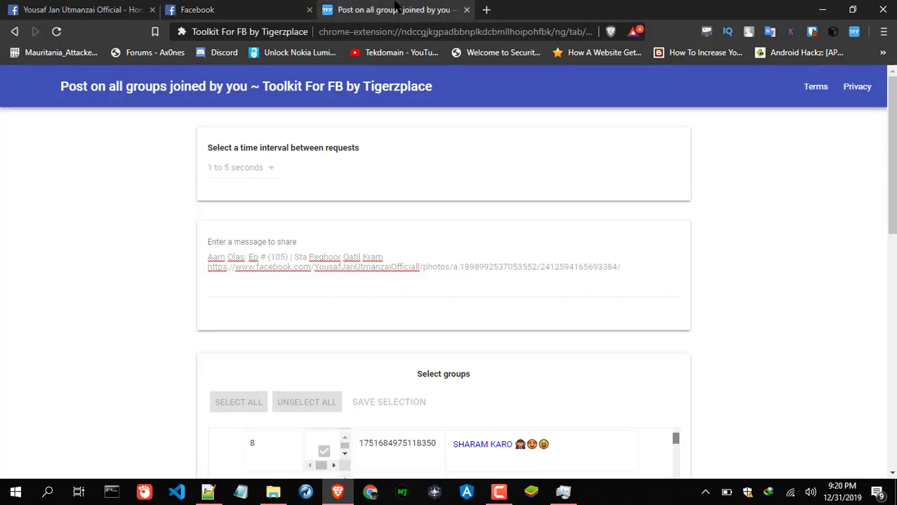
scroll(794, 299, down, 15)
scroll(635, 314, down, 2)
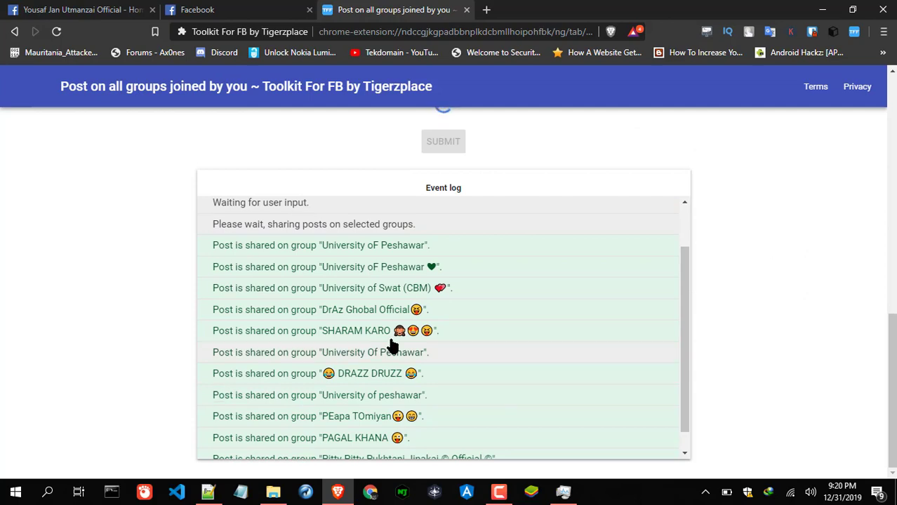
scroll(662, 327, down, 3)
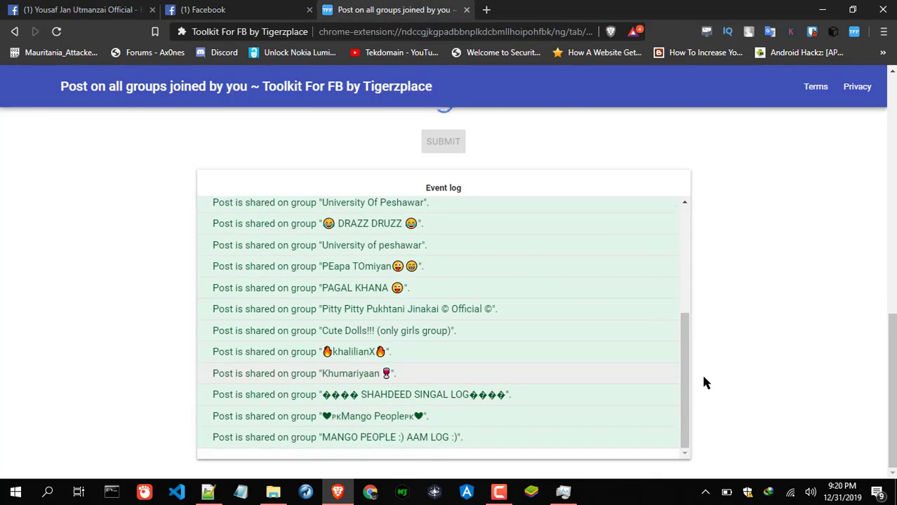
scroll(813, 350, up, 10)
scroll(617, 324, down, 5)
scroll(808, 348, down, 8)
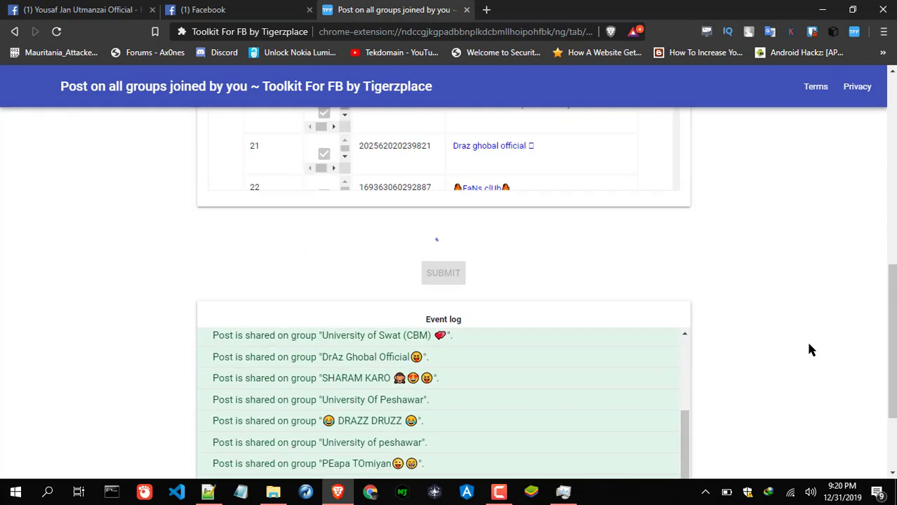
scroll(449, 375, up, 5)
scroll(449, 377, down, 1)
scroll(449, 377, down, 3)
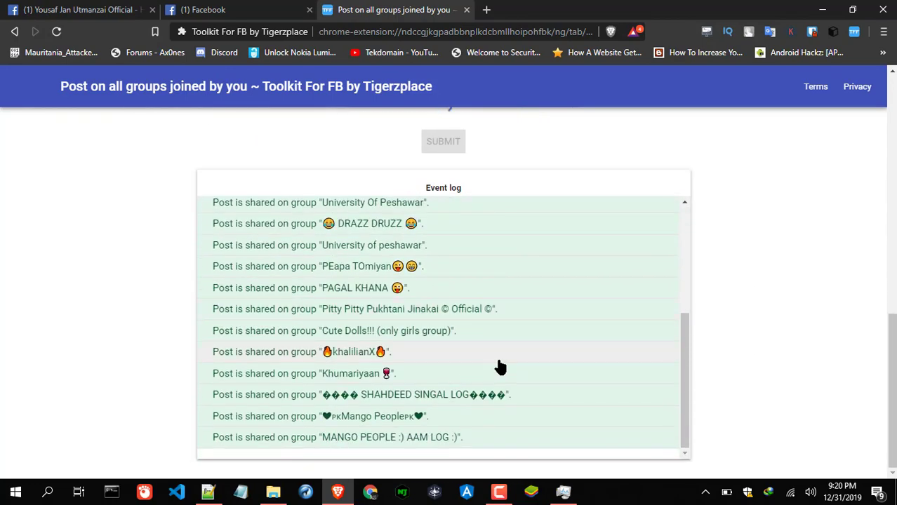
scroll(520, 319, up, 3)
scroll(518, 316, down, 1)
scroll(518, 316, down, 3)
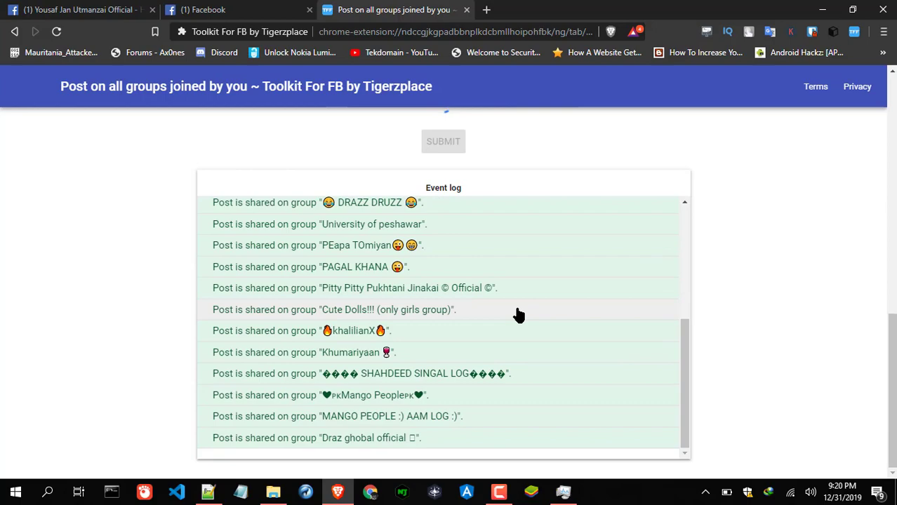
key(ctrl+shift+Tab)
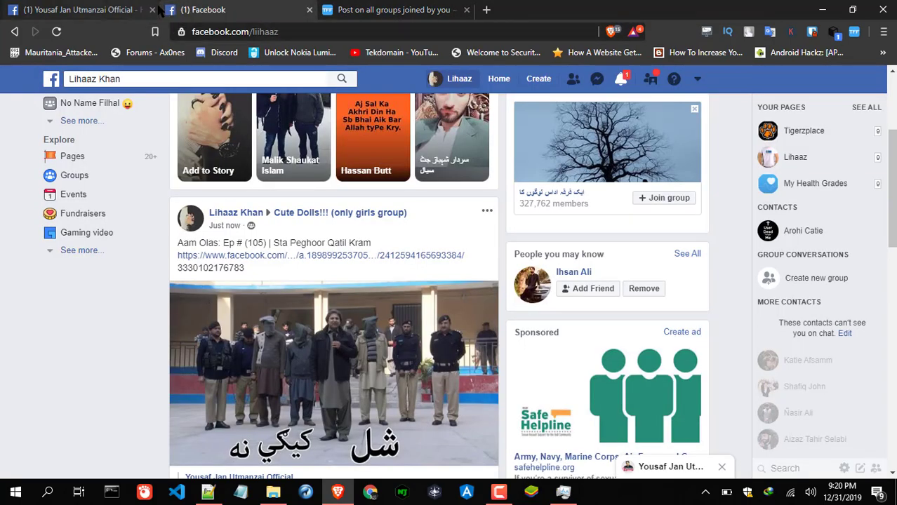
- Close the extra Facebook tab, choosing Leave in the 'Leave site?' dialog
key(ctrl+w)
click(498, 84)
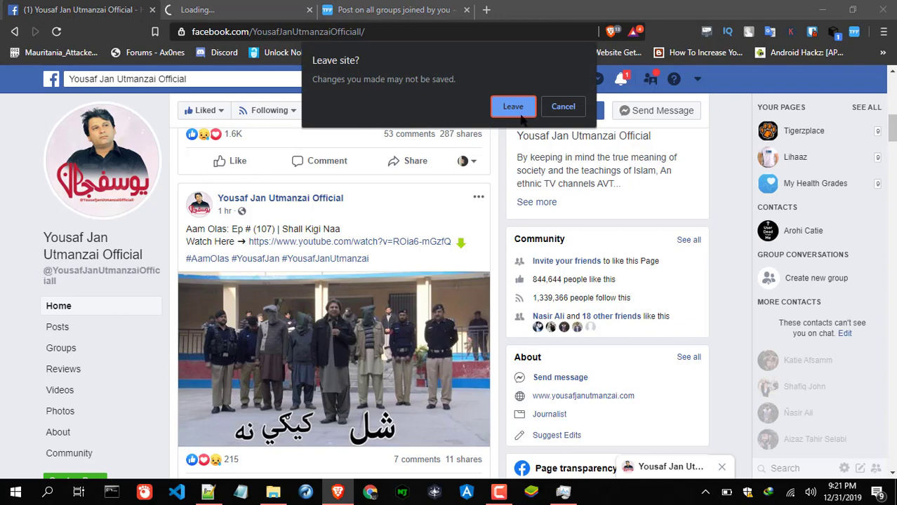
click(512, 106)
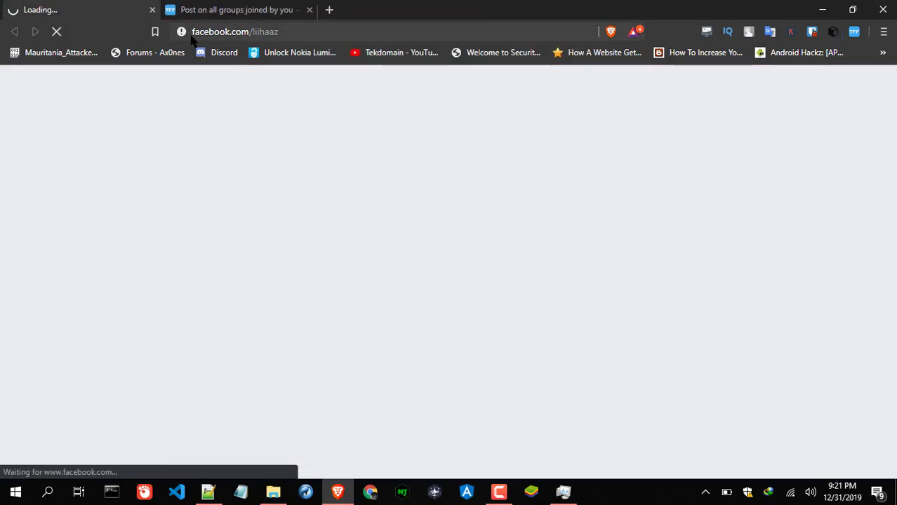
- Glance at the Toolkit event log, then return to the loading profile timeline
key(ctrl+Tab)
key(ctrl+Tab)
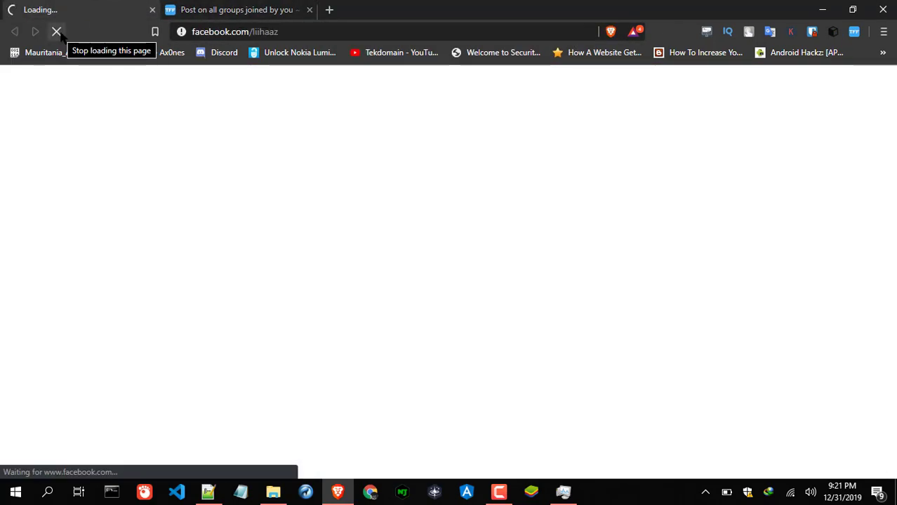
key(ctrl+Tab)
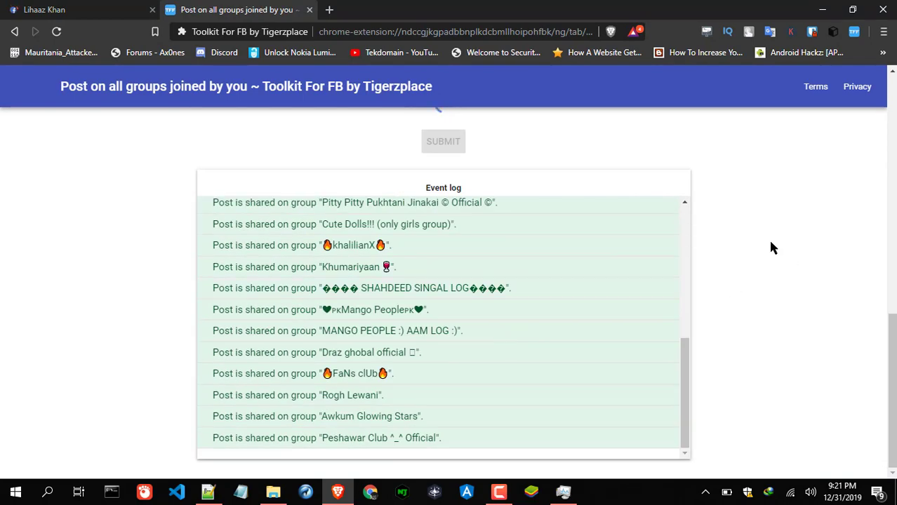
scroll(506, 320, down, 1)
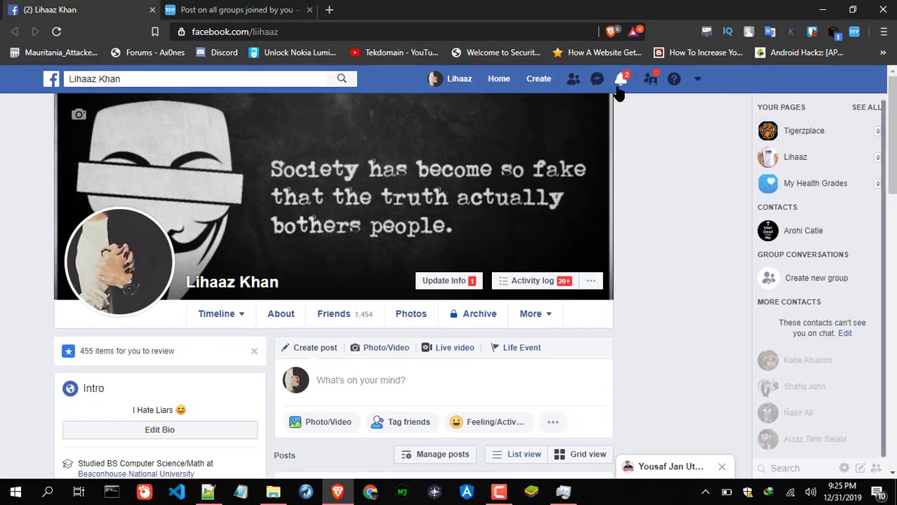
- Check the notifications list, then open the profile's Activity log
click(619, 90)
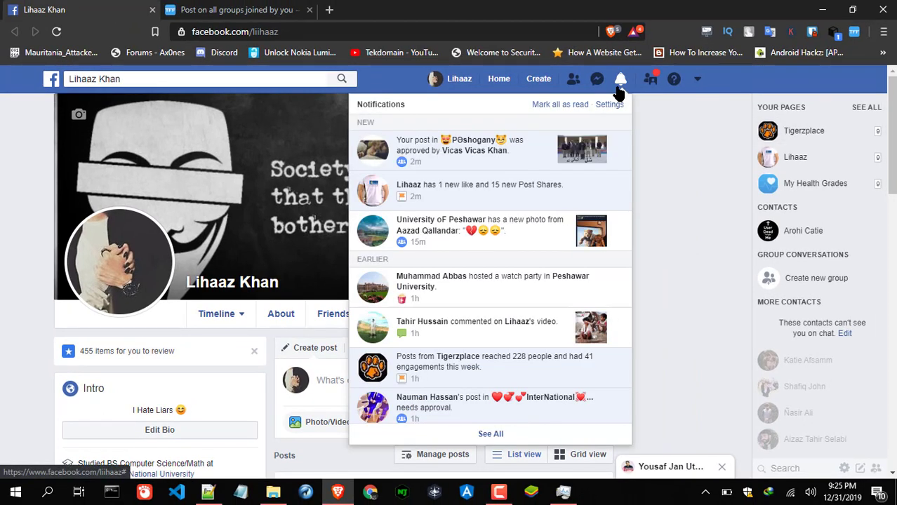
click(621, 88)
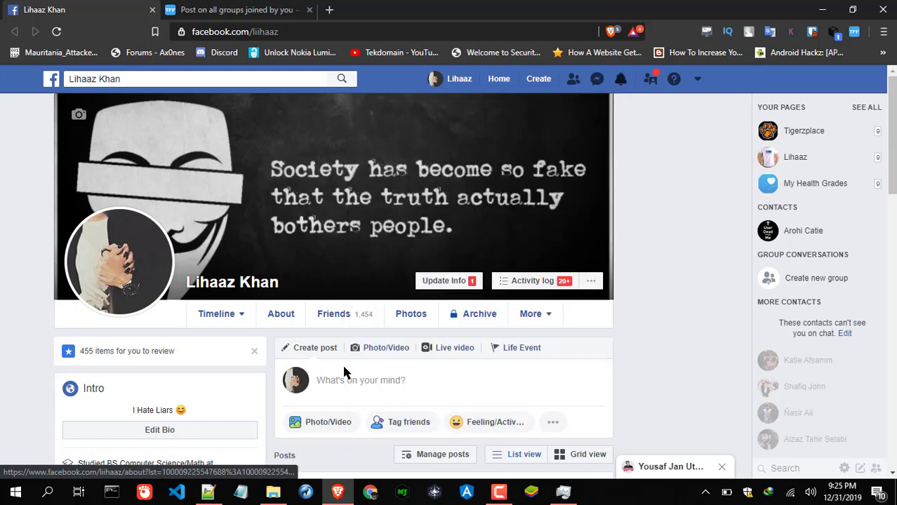
click(537, 280)
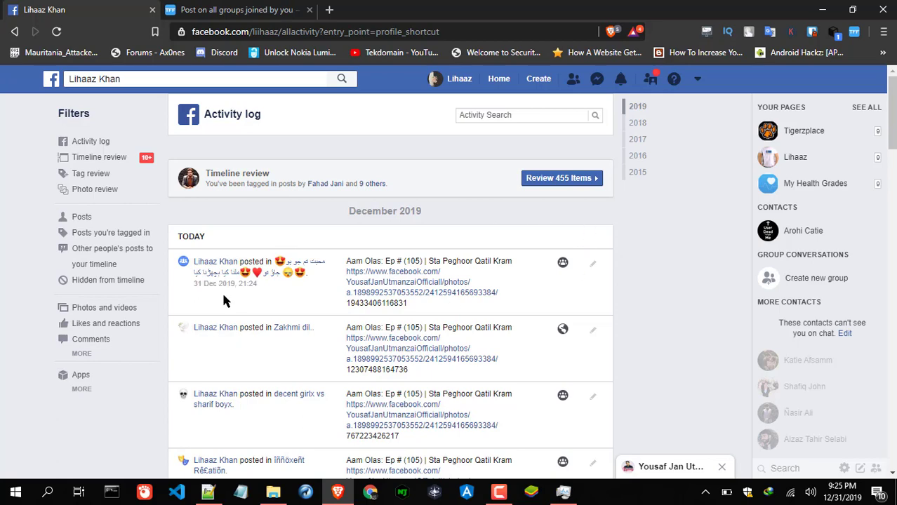
- Scroll through today's 'Aam Olas: Ep # (105)' group posts and back to the top
scroll(420, 218, down, 3)
scroll(420, 275, up, 1)
scroll(383, 249, up, 2)
scroll(354, 266, down, 1)
scroll(323, 249, up, 1)
scroll(295, 235, down, 4)
scroll(293, 234, down, 15)
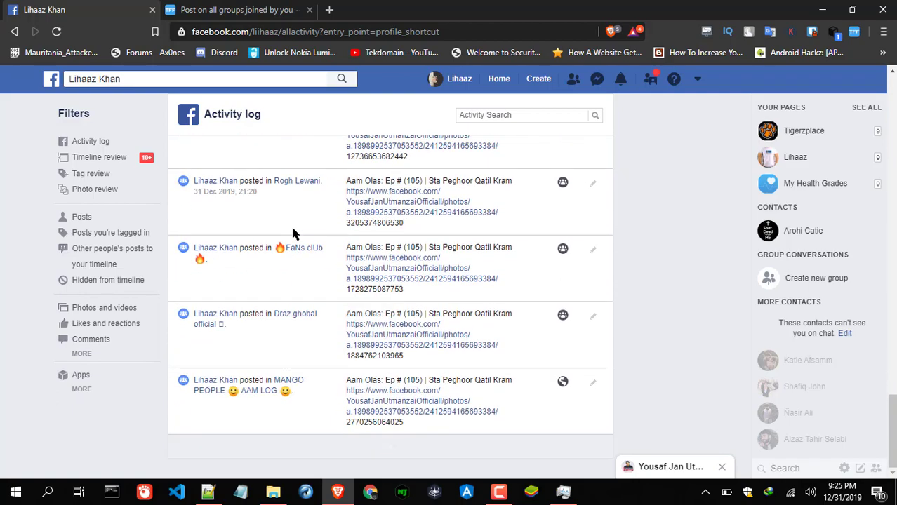
scroll(249, 281, down, 1)
scroll(252, 272, down, 5)
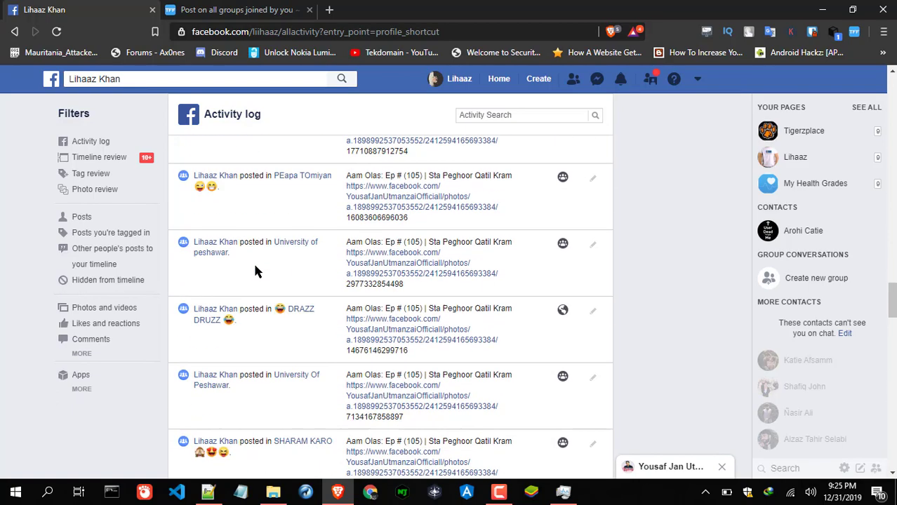
scroll(366, 276, down, 5)
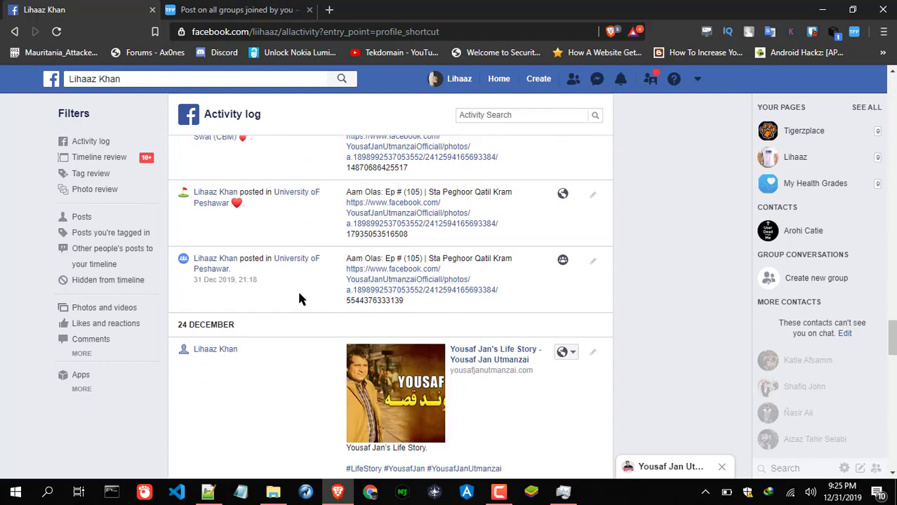
scroll(346, 319, up, 8)
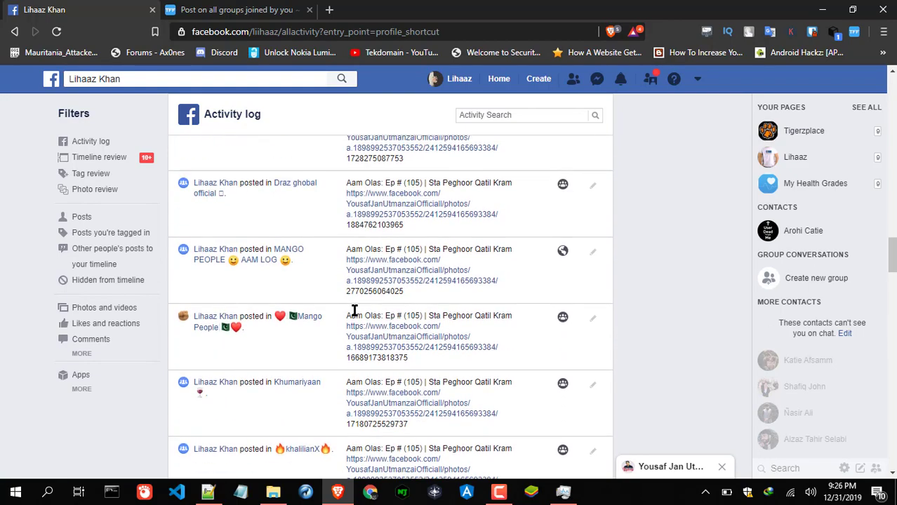
scroll(354, 311, up, 10)
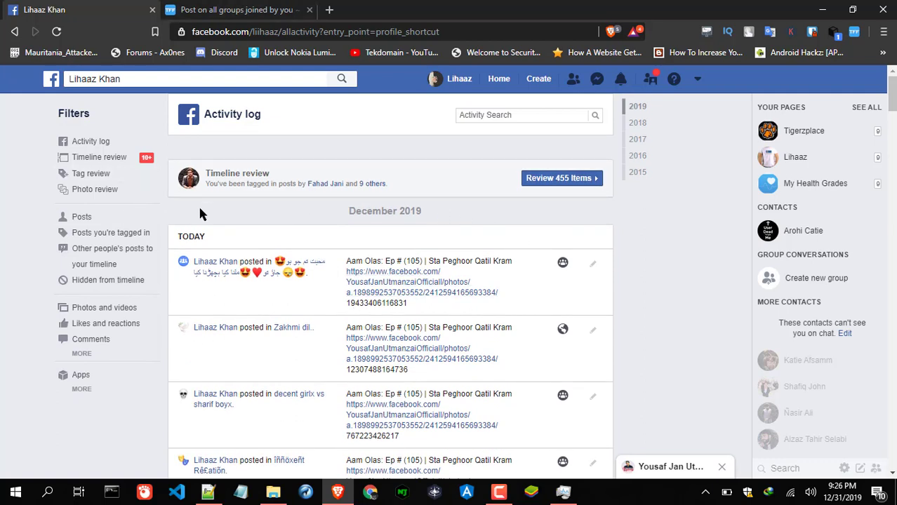
- Check notifications again, then minimize and restore the browser showing the Activity log
click(621, 79)
click(705, 258)
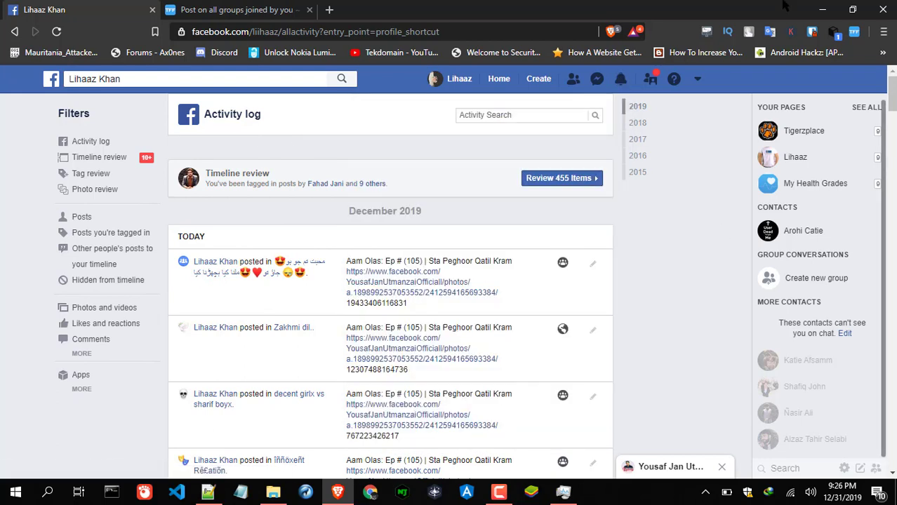
click(821, 10)
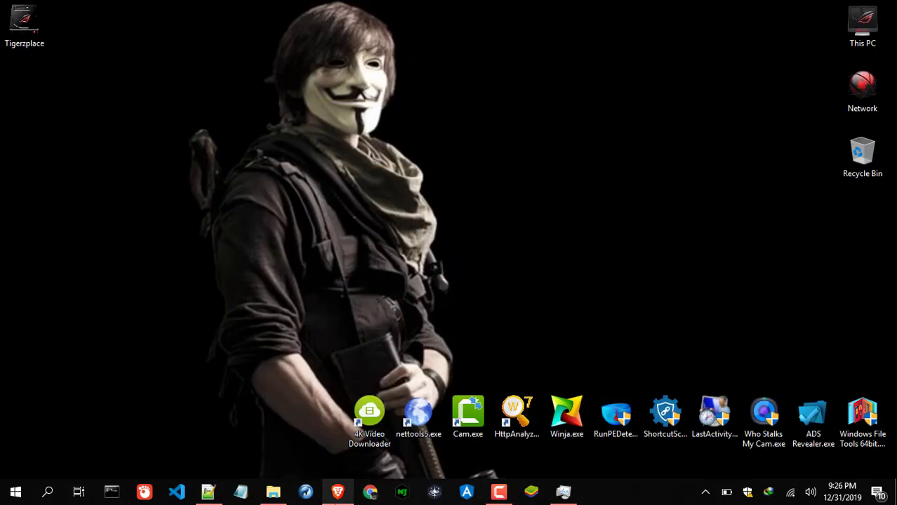
click(338, 491)
mouse_move(314, 270)
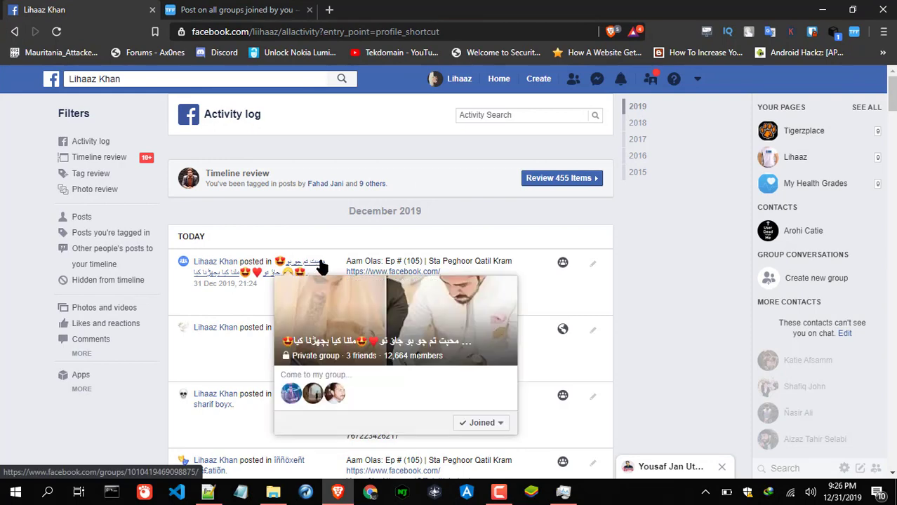
scroll(515, 301, down, 2)
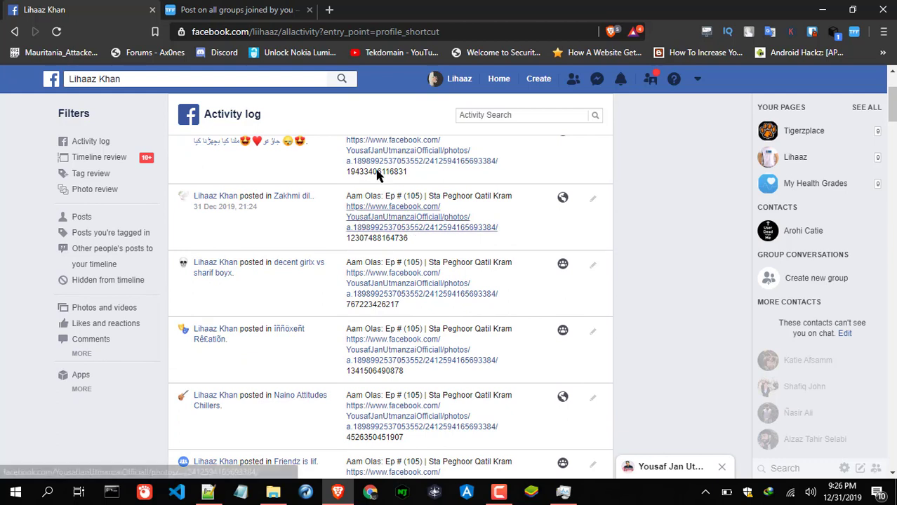
- Select the shared text and links of the first three posts, then return to the Toolkit
triple_click(345, 176)
click(344, 176)
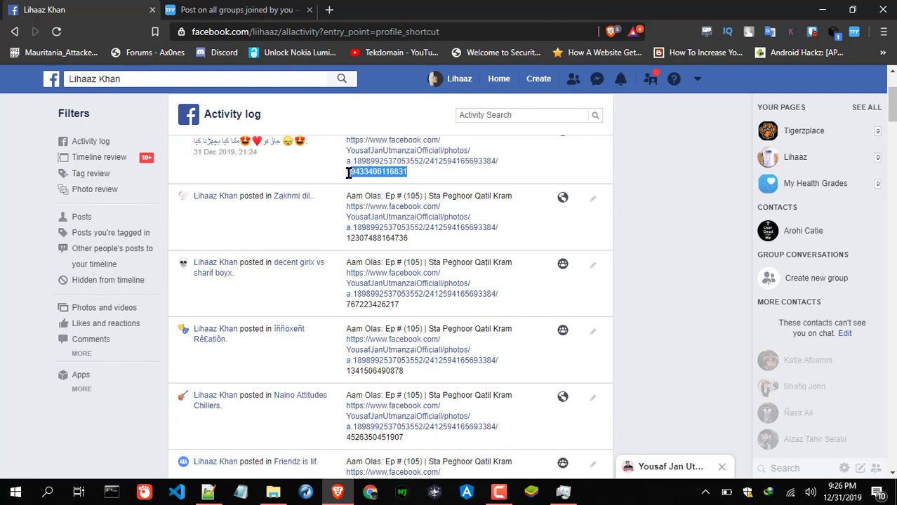
triple_click(342, 179)
double_click(348, 176)
scroll(425, 239, up, 1)
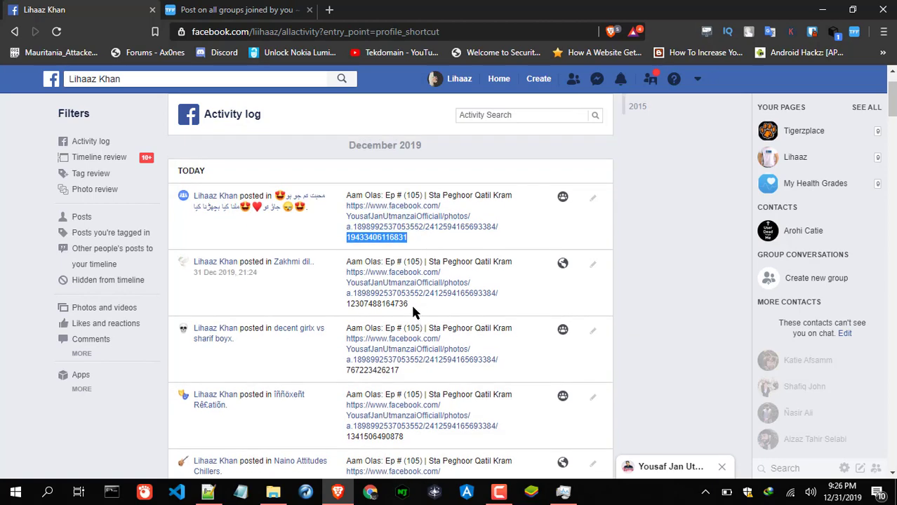
triple_click(347, 304)
double_click(346, 305)
scroll(387, 365, down, 1)
click(399, 298)
triple_click(344, 309)
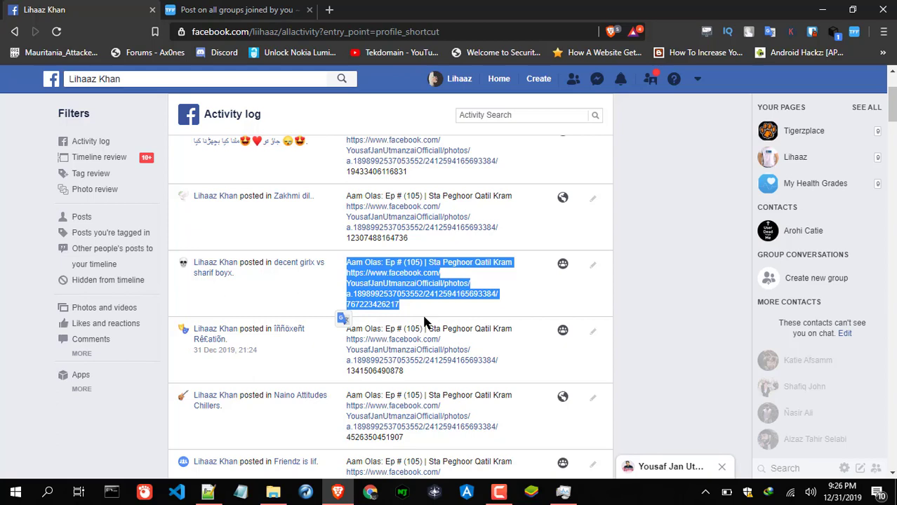
key(ctrl+Tab)
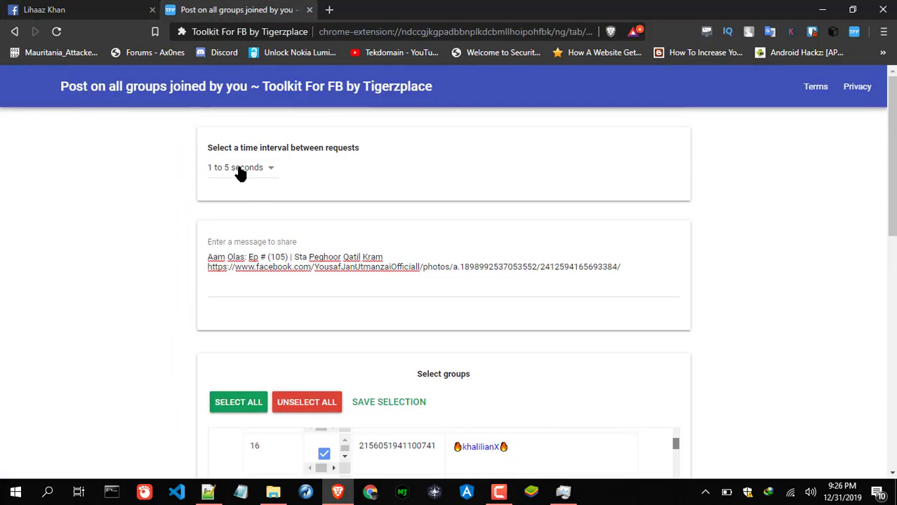
click(240, 174)
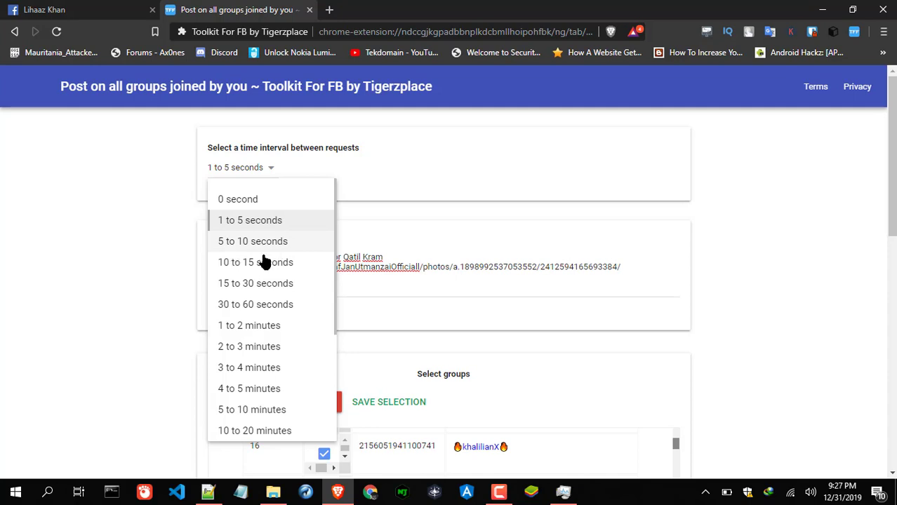
click(419, 275)
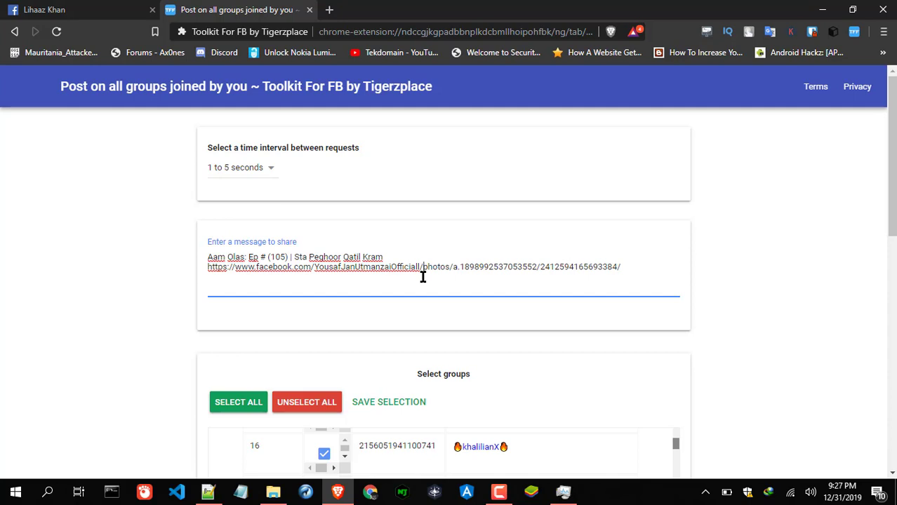
drag(640, 270, 148, 260)
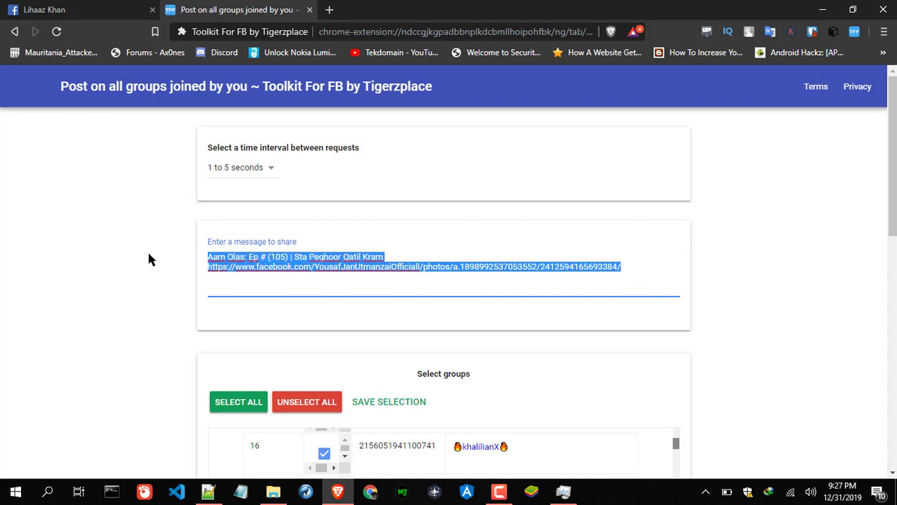
click(107, 5)
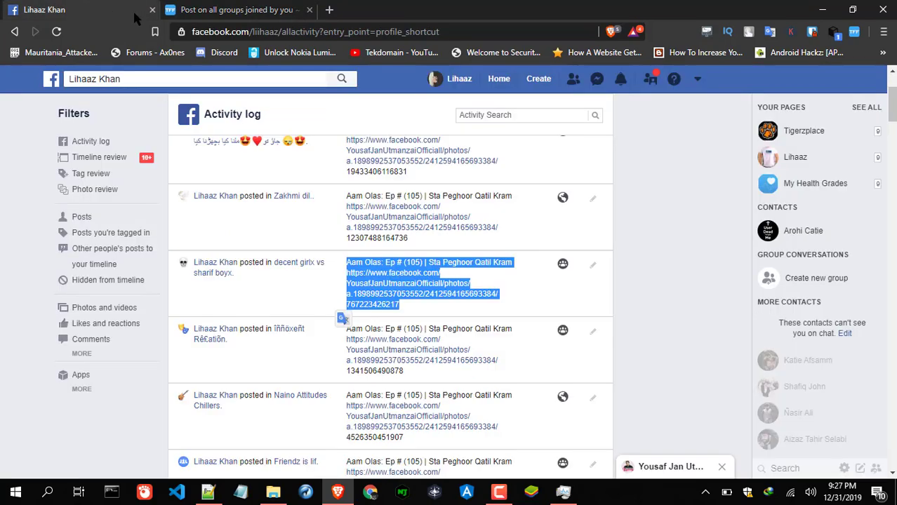
click(216, 9)
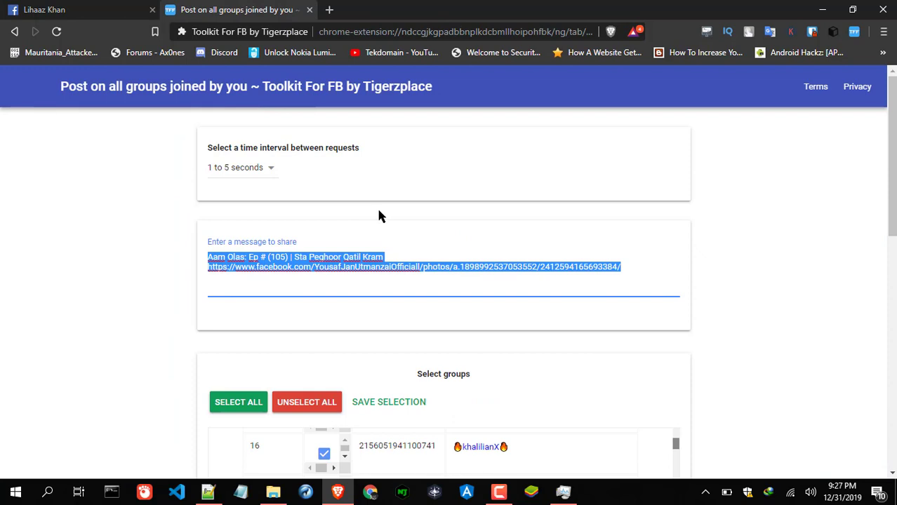
drag(437, 265, 115, 263)
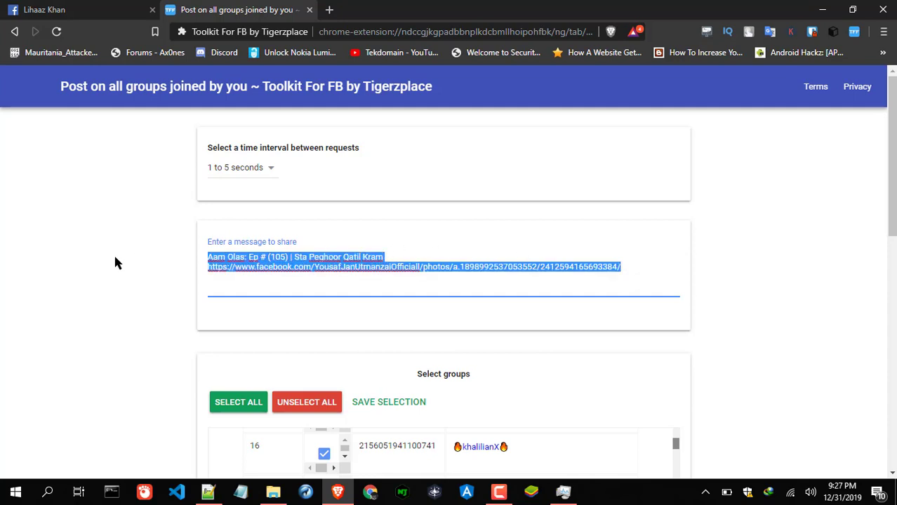